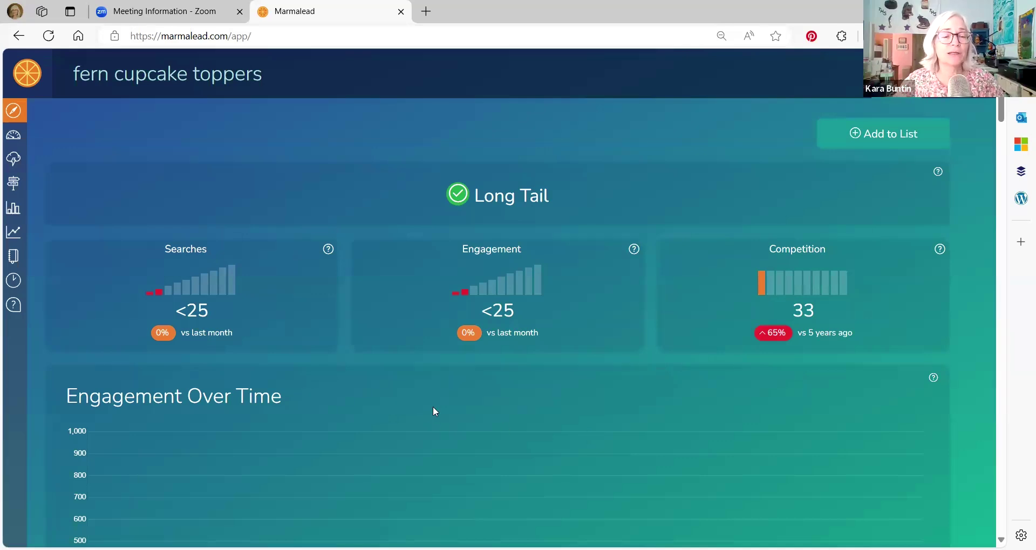
- Replace "fern" with "christmas" in the keyword and analyze "christmas cupcake toppers"
scroll(432, 314, "down", 3)
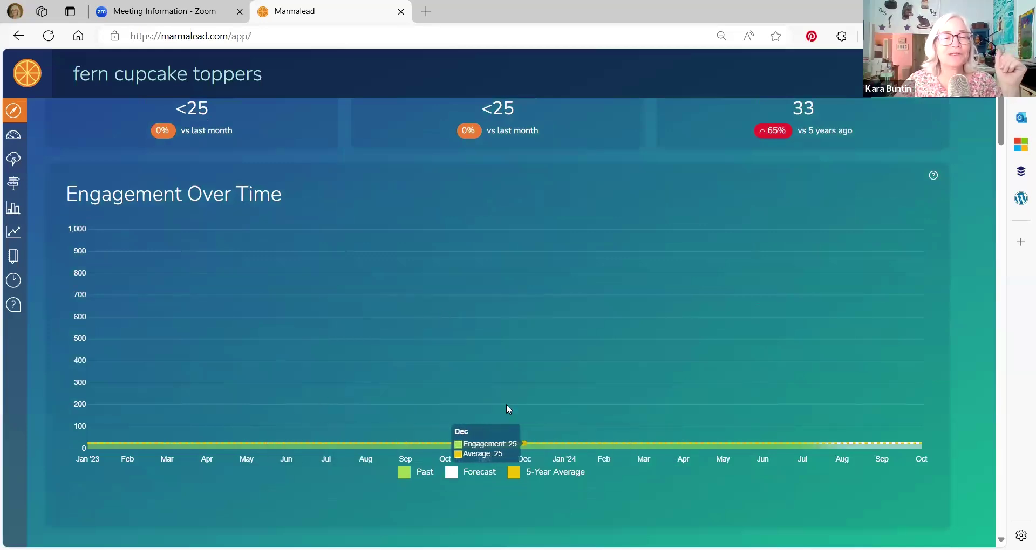
scroll(506, 404, "up", 4)
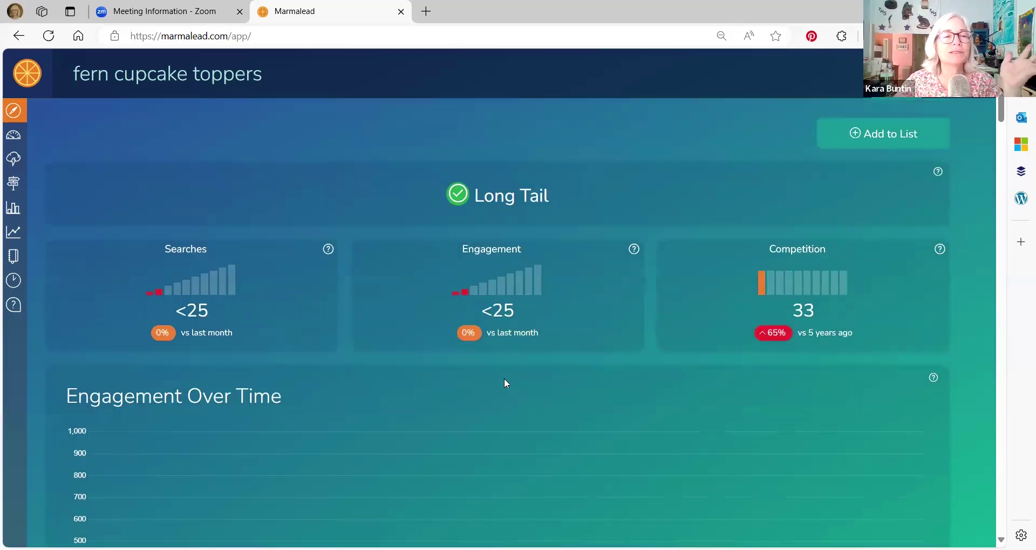
left_click_drag(110, 77, 61, 73)
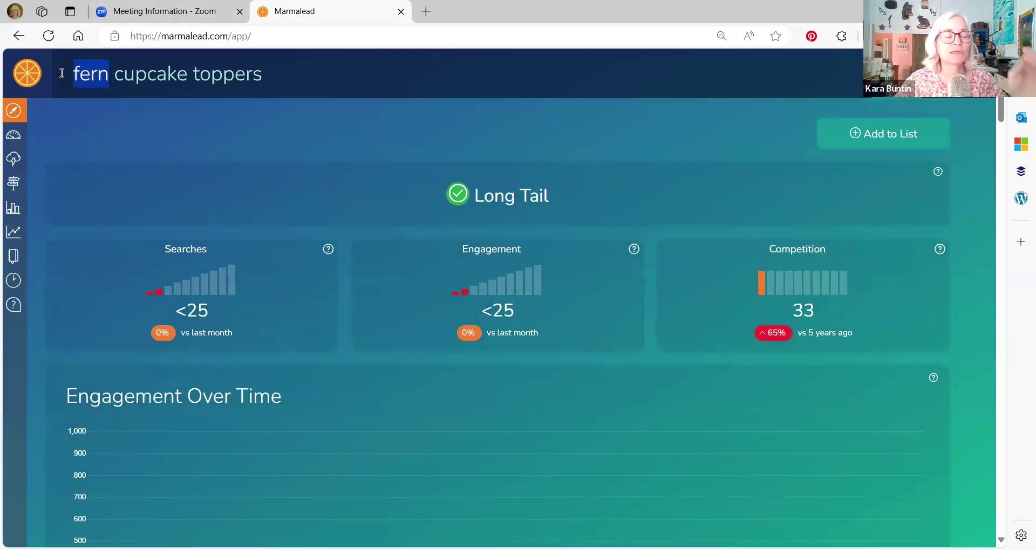
type("chrsitams")
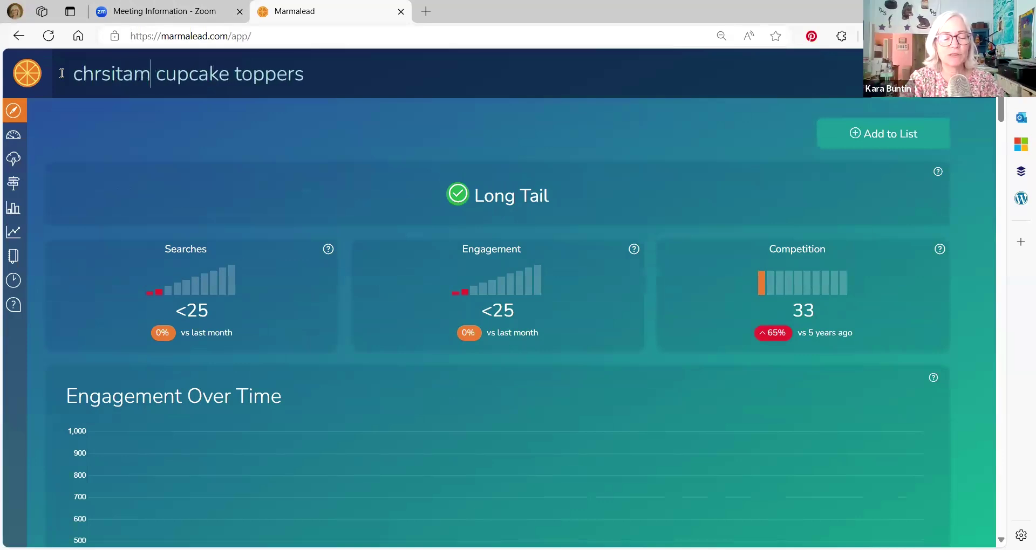
key("BackSpace")
key("BackSpace")
key("BackSpace")
type("mas")
key("Return")
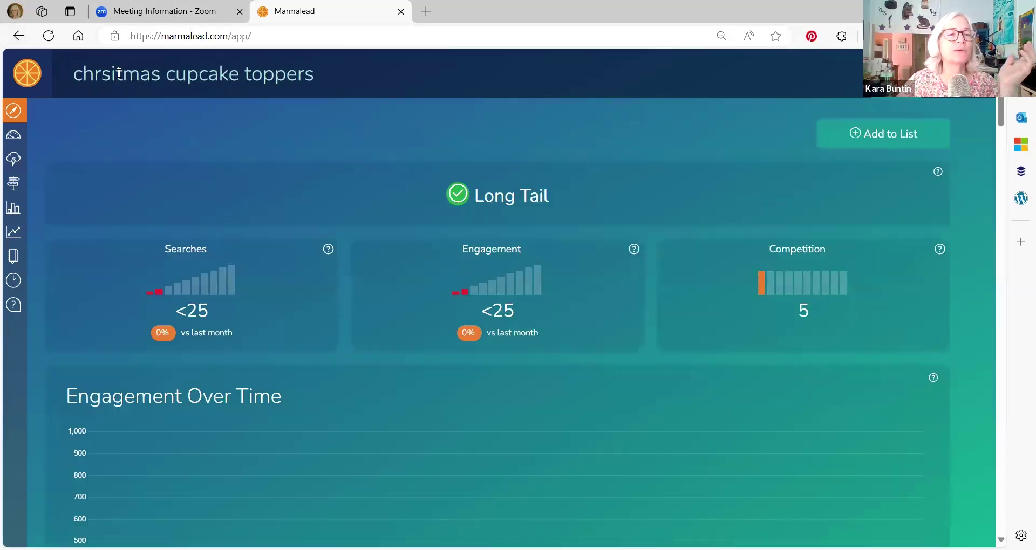
left_click(116, 74)
key("BackSpace")
key("BackSpace")
type("is")
key("Return")
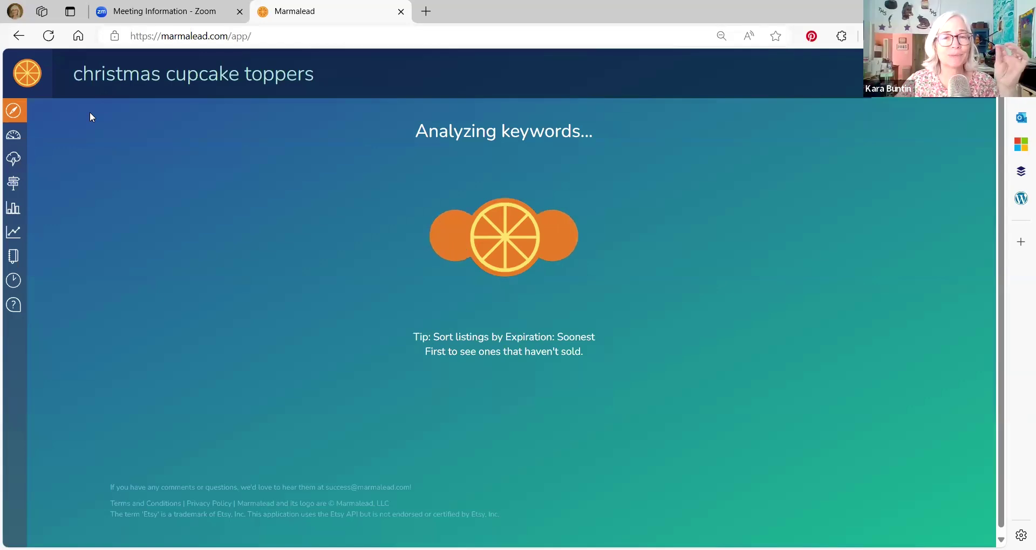
- Examine the Engagement Over Time chart for "christmas cupcake toppers", including its September values
left_click_drag(342, 72, 69, 76)
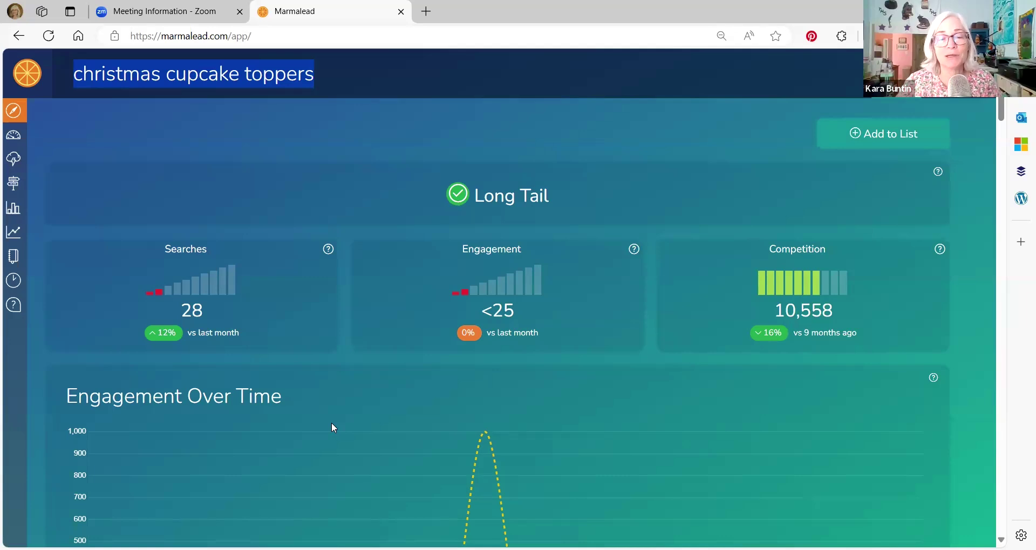
scroll(363, 418, "down", 5)
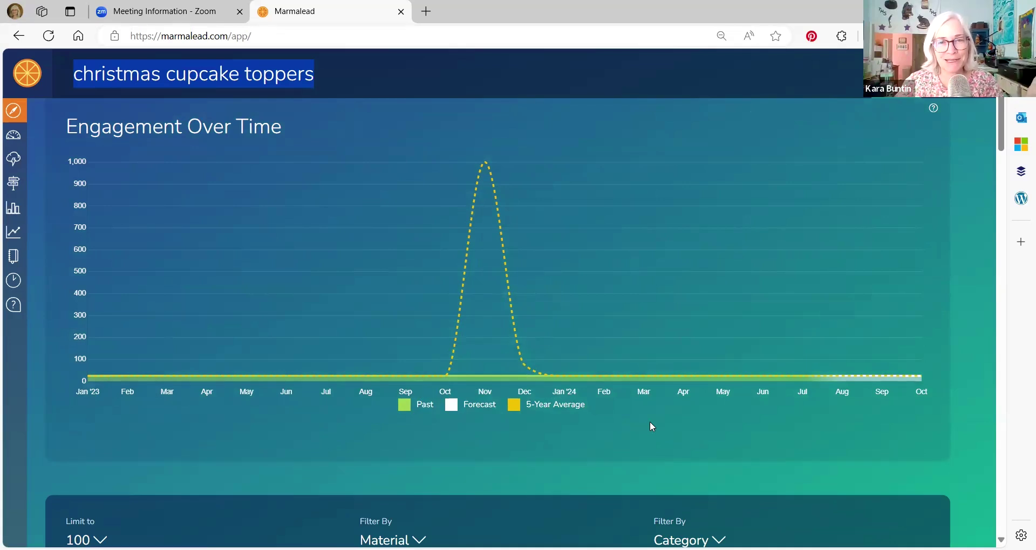
left_click(390, 305)
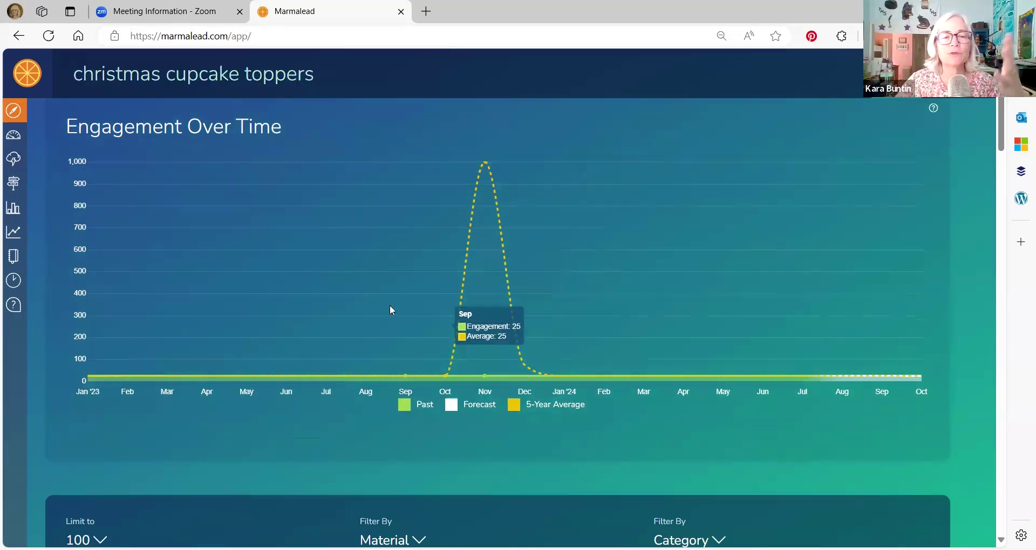
scroll(391, 307, "up", 1)
scroll(391, 307, "up", 4)
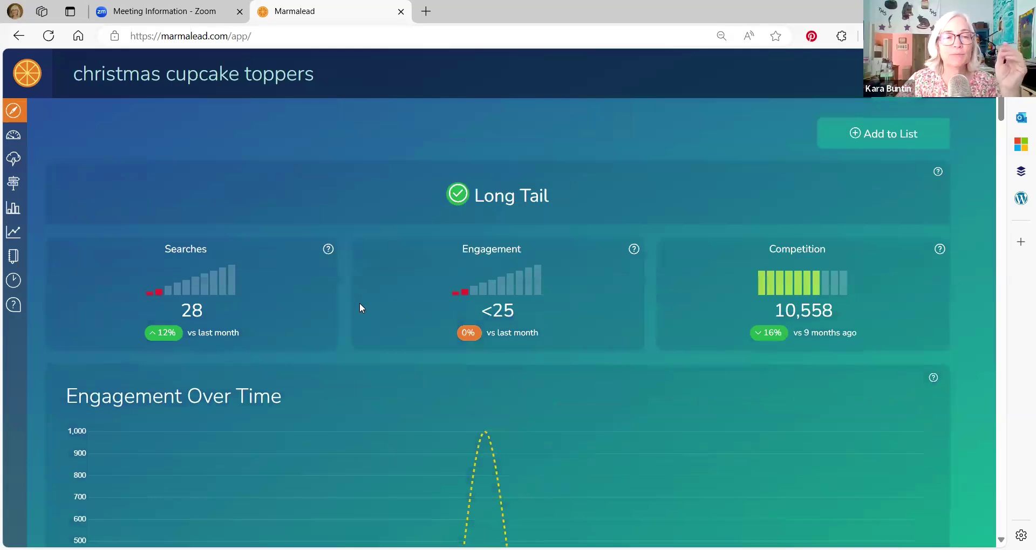
- Remove "christmas" from the keyword and analyze "cupcake toppers" on its own
left_click_drag(160, 78, 54, 77)
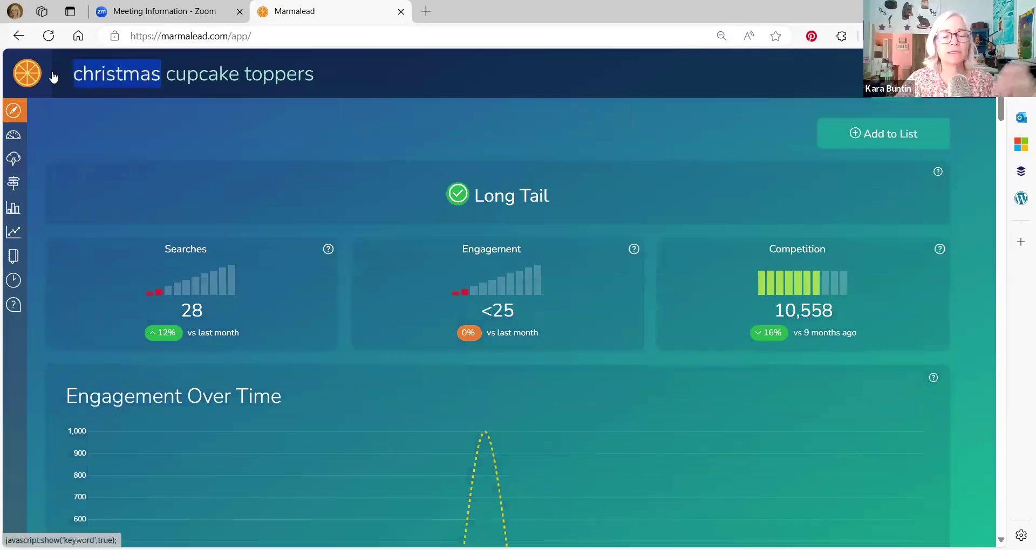
key("BackSpace")
key("Return")
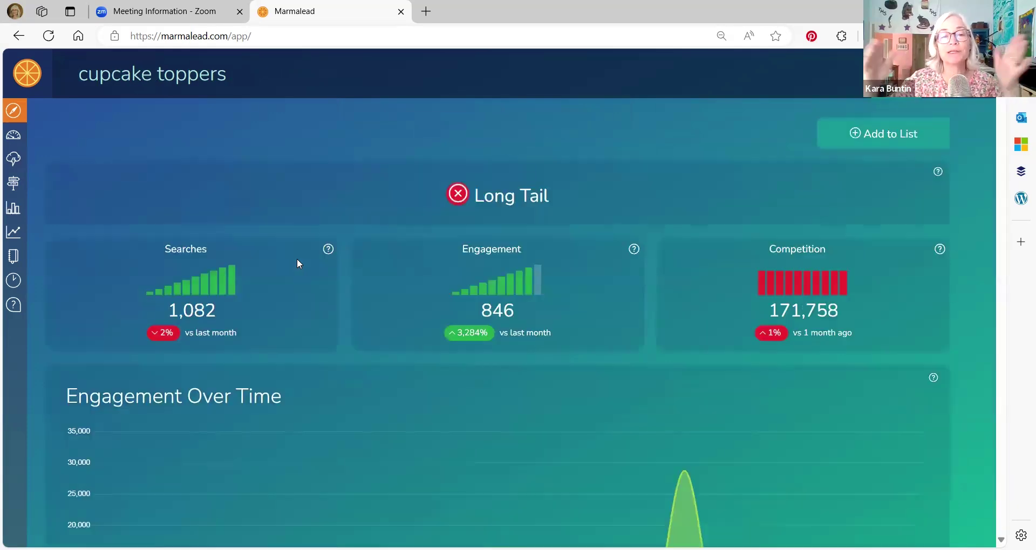
- Review the search statistics, the Engagement Over Time chart, the tagged photos and the pricing chart for "cupcake toppers"
scroll(332, 226, "down", 3)
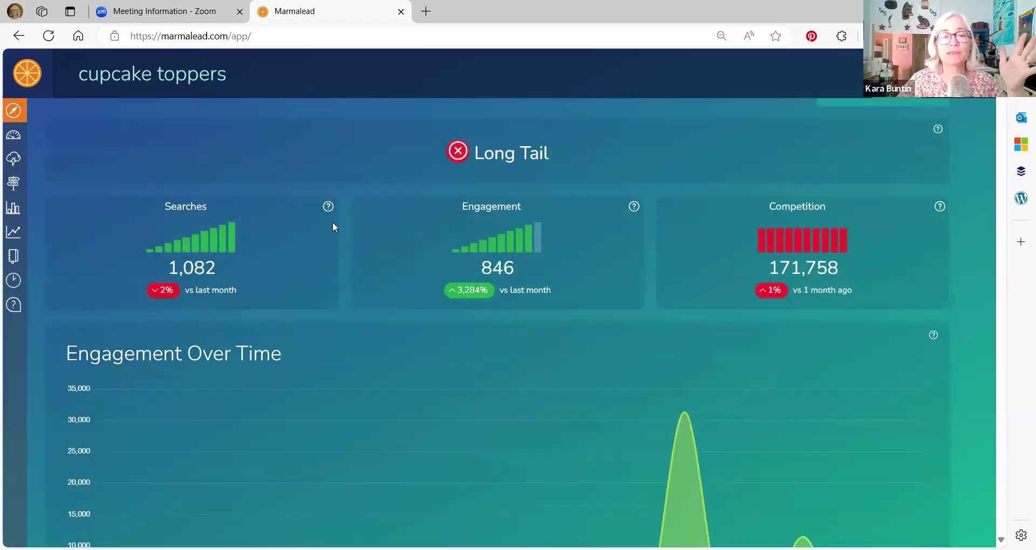
scroll(332, 226, "down", 1)
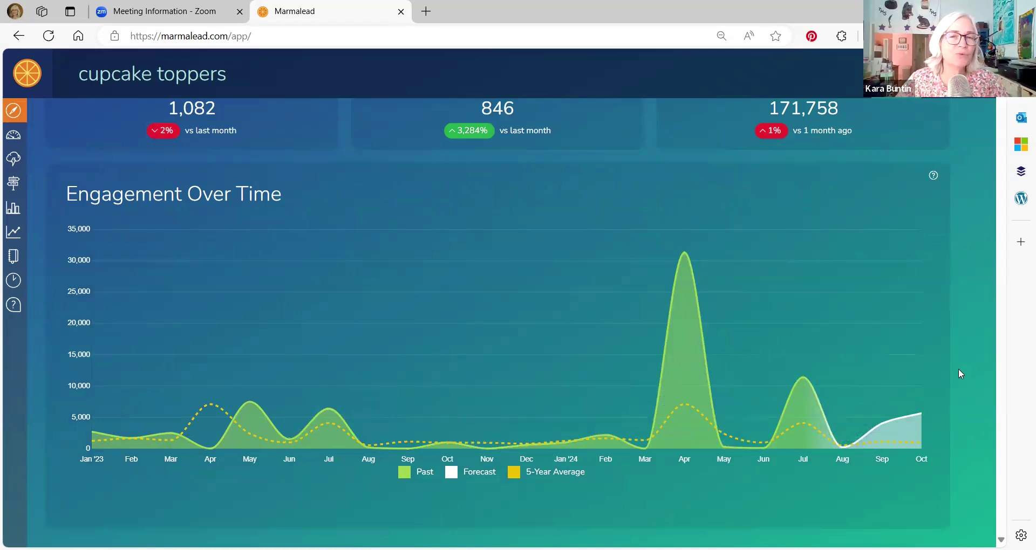
scroll(959, 370, "down", 1)
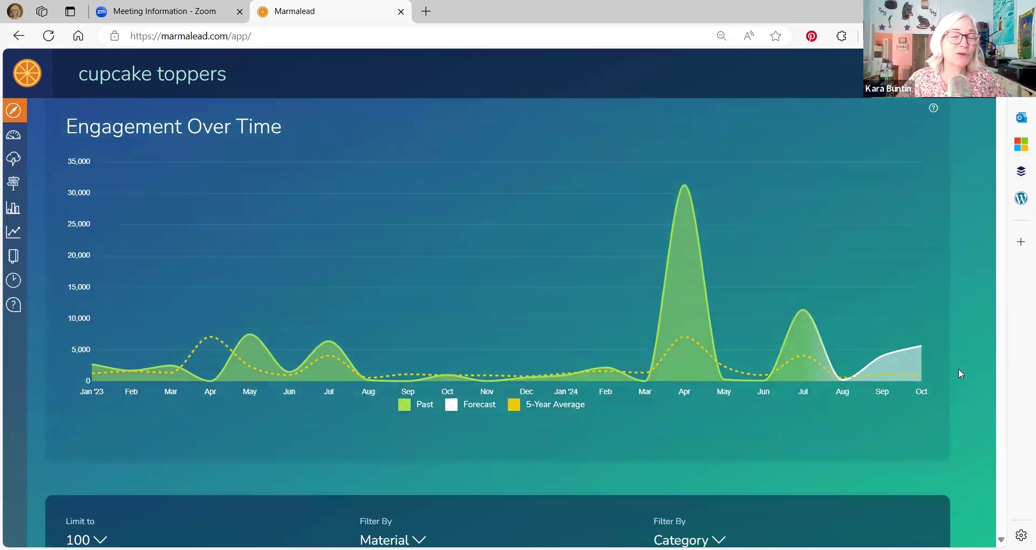
scroll(958, 370, "down", 1)
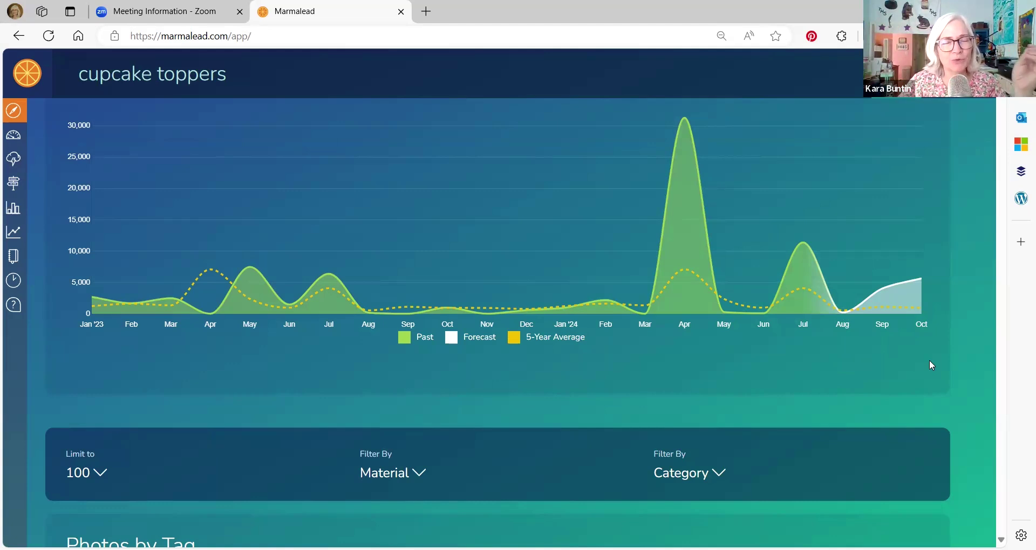
scroll(929, 360, "down", 3)
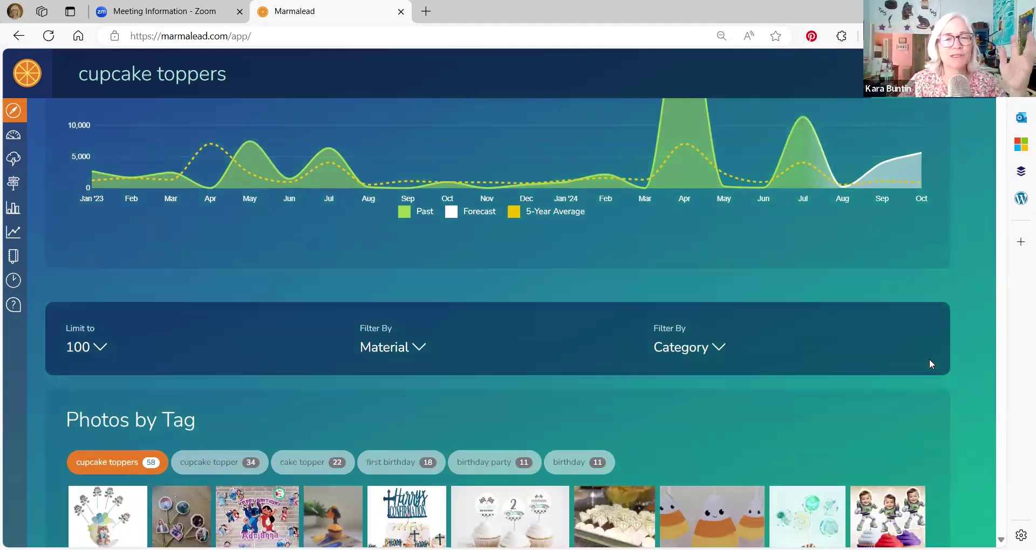
scroll(858, 357, "down", 2)
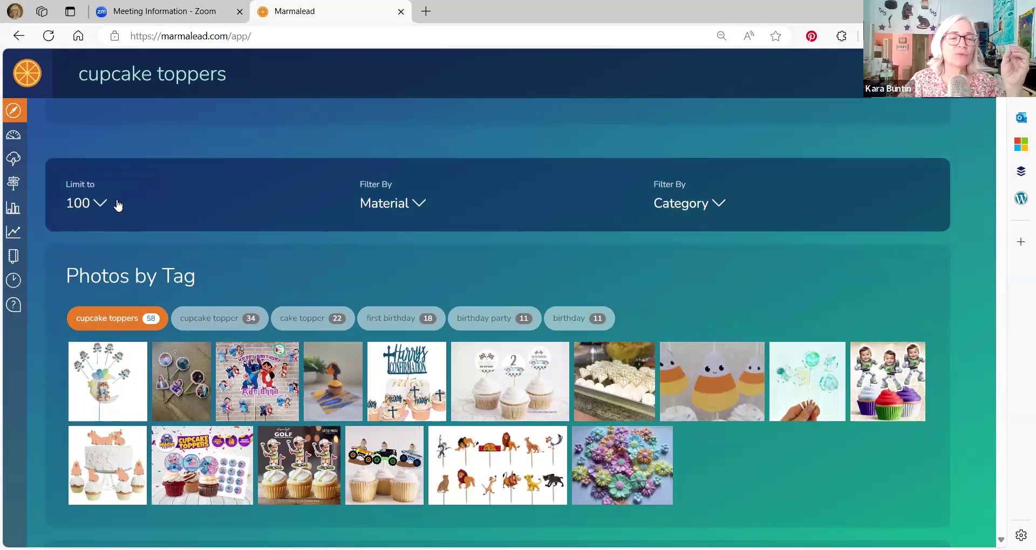
scroll(250, 306, "down", 9)
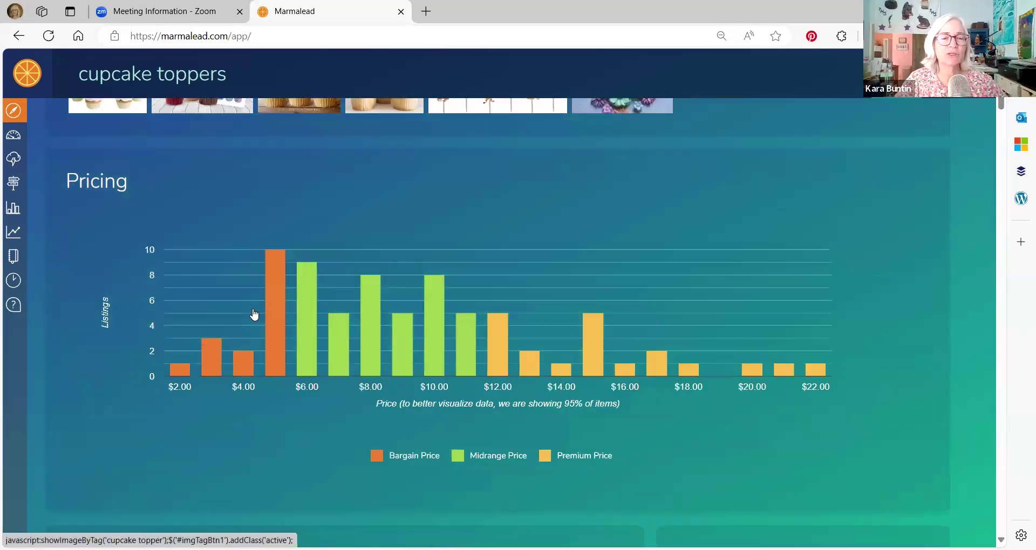
- Expand the limit, material and category filters, list all categories to look through them, and collapse the filters again
scroll(252, 309, "up", 1)
scroll(237, 270, "up", 6)
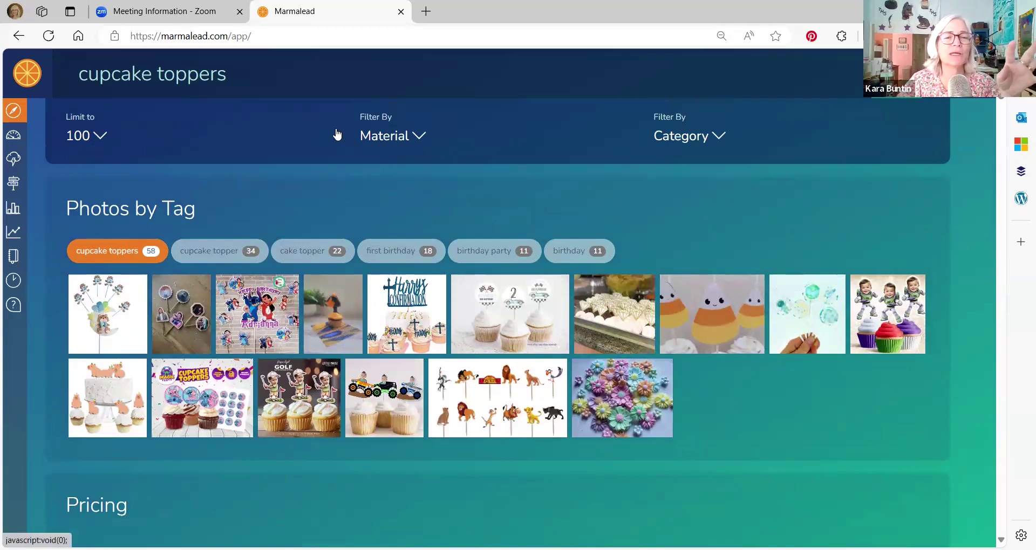
left_click(100, 136)
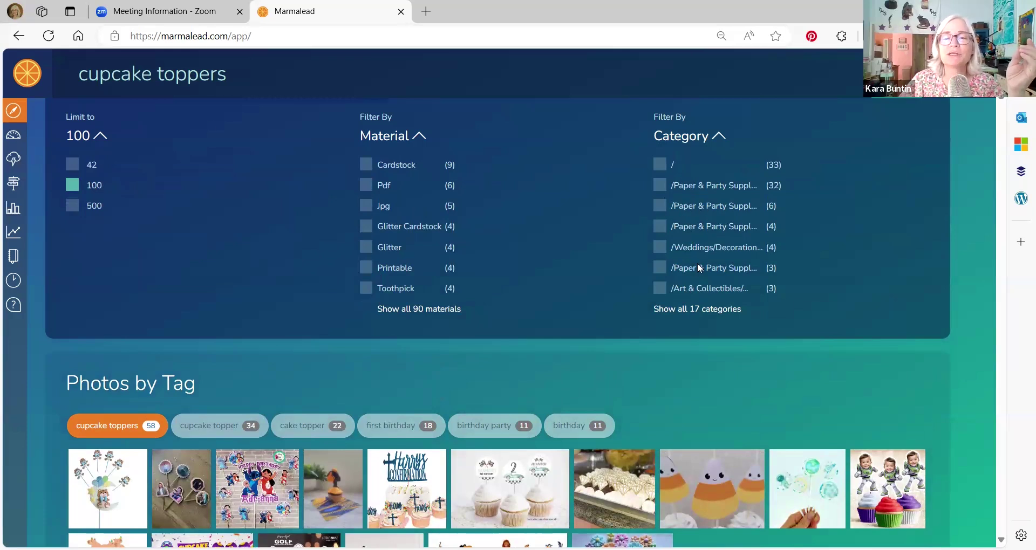
scroll(702, 256, "down", 1)
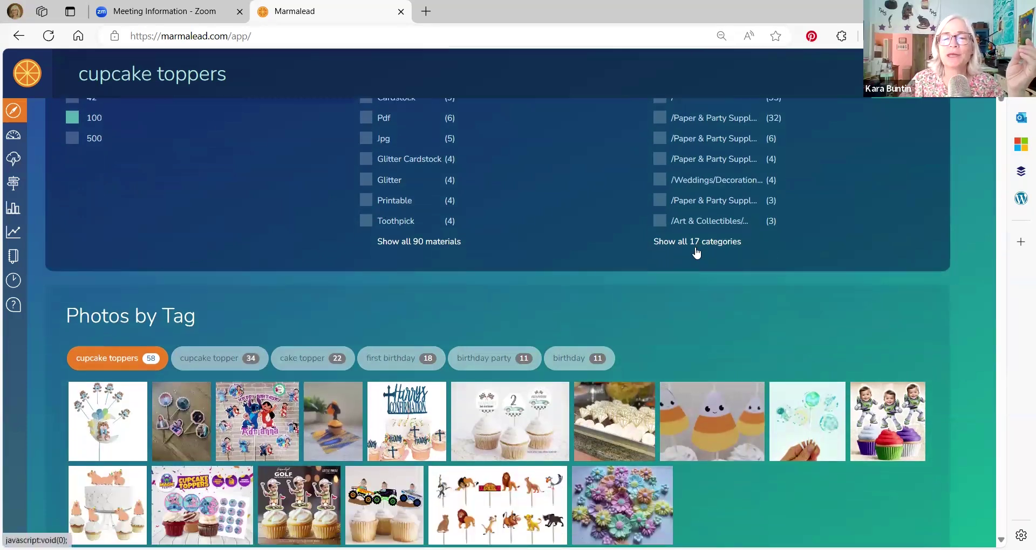
left_click(695, 244)
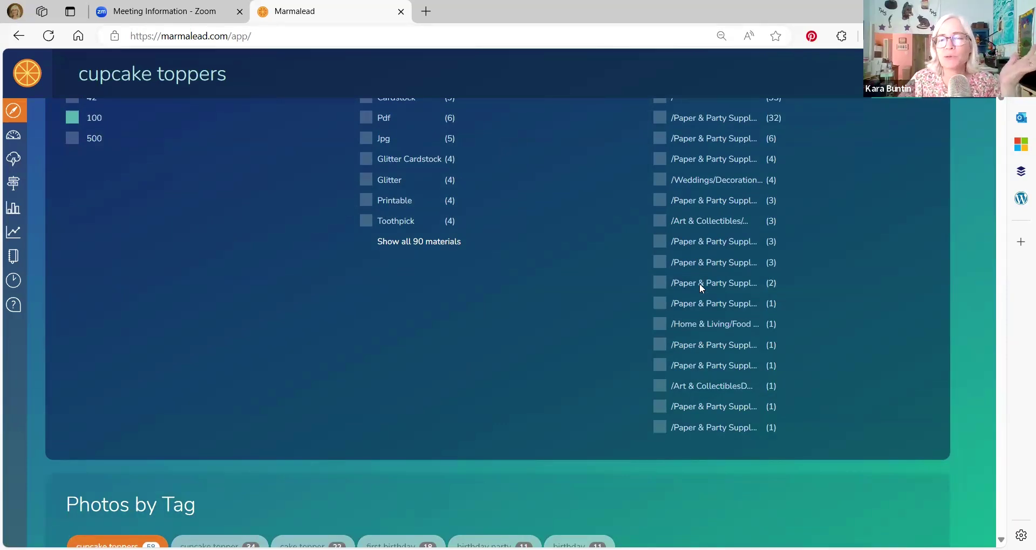
scroll(699, 283, "up", 3)
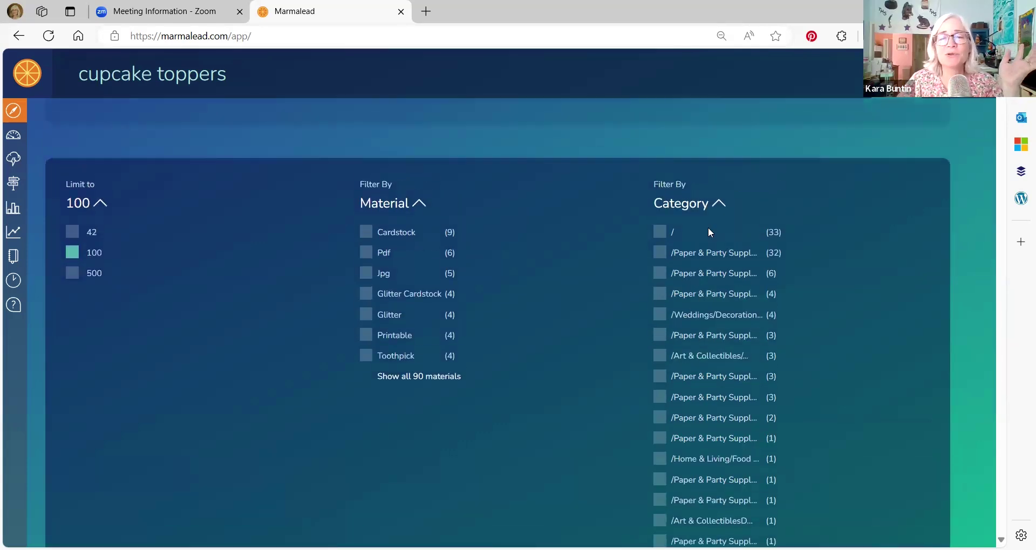
left_click(717, 204)
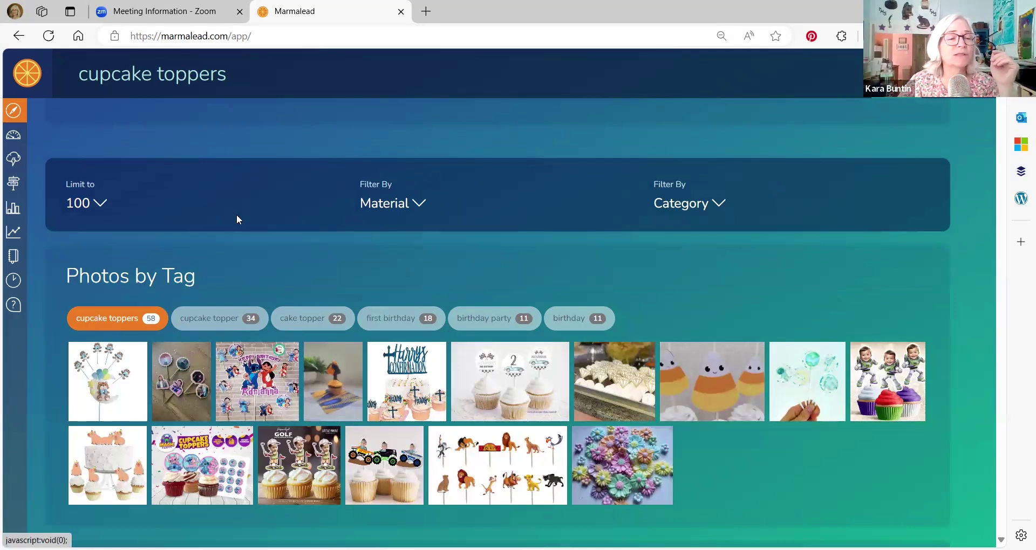
- Browse the listing photos for the tags cupcake topper, cake topper, first birthday and birthday
scroll(237, 214, "down", 1)
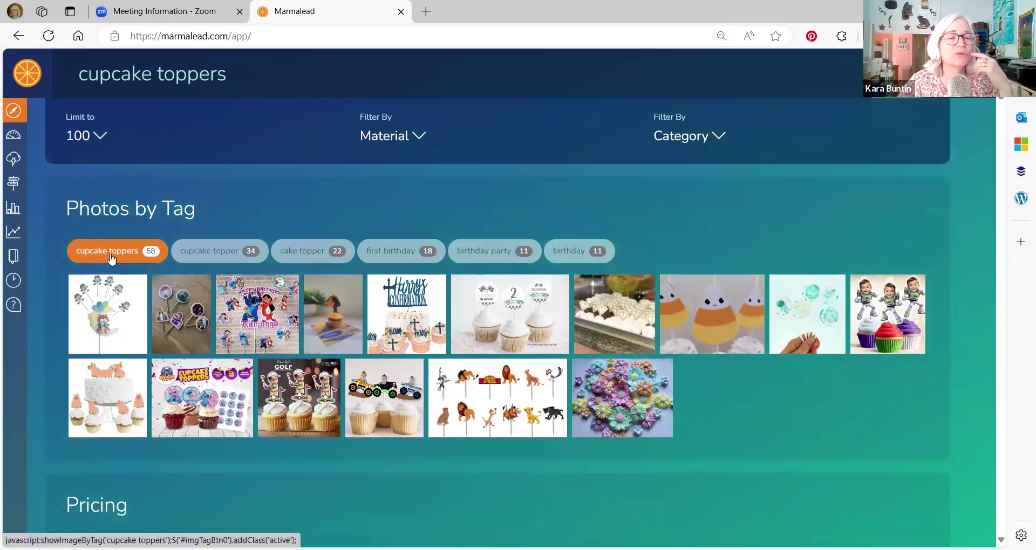
left_click(202, 258)
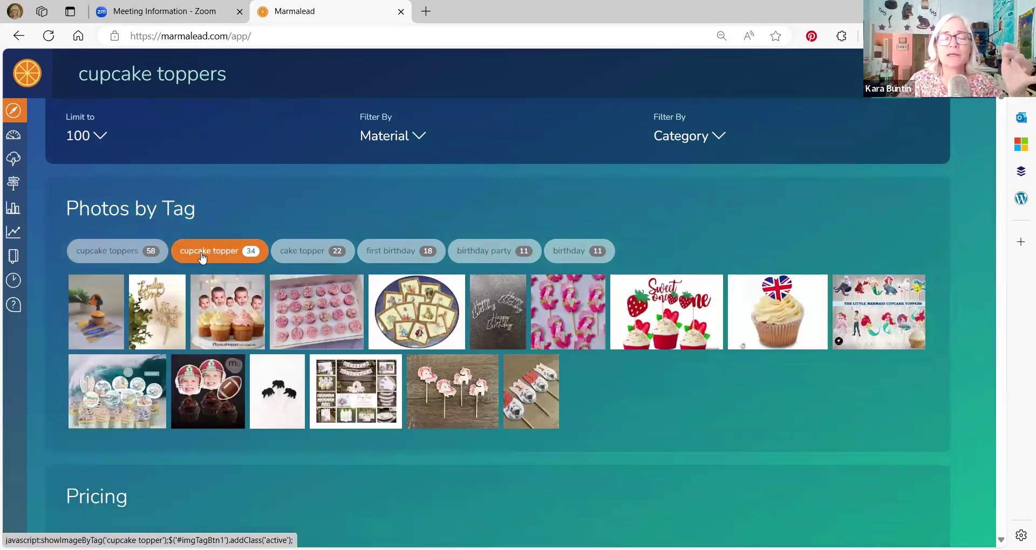
left_click(295, 258)
left_click(396, 263)
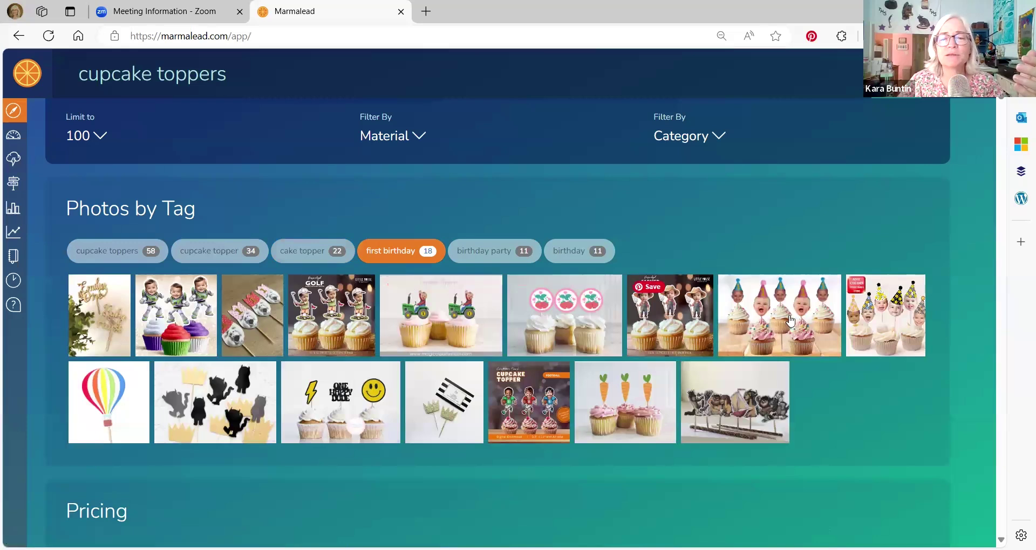
left_click(562, 251)
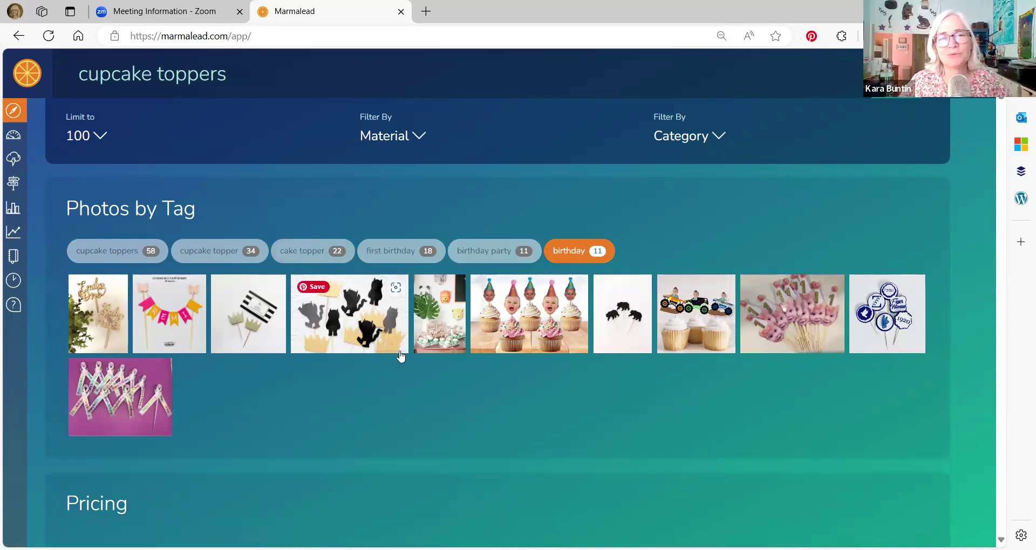
- Examine the Pricing chart's bargain, midrange and premium ranges, and the Age of Products and Product Type charts
scroll(400, 355, "down", 5)
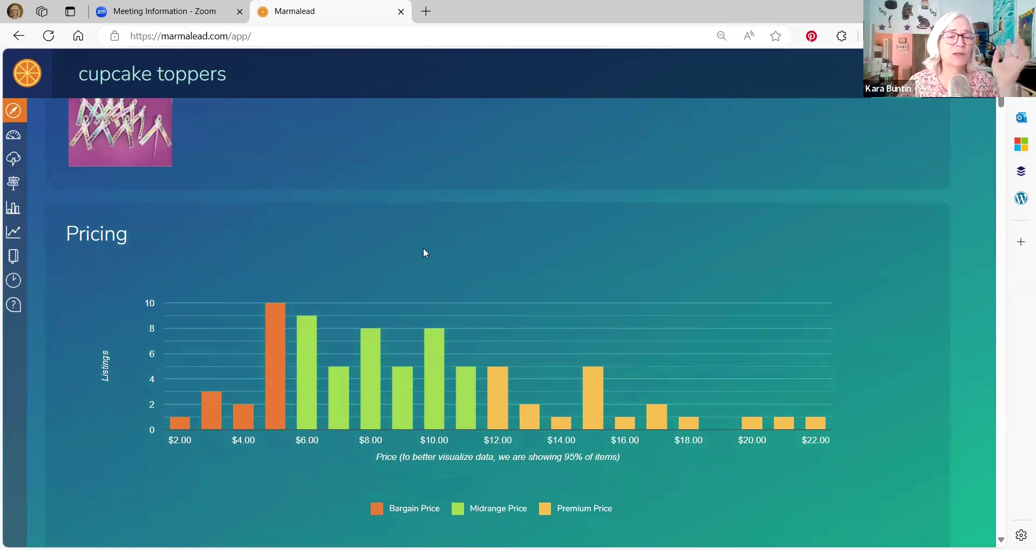
scroll(418, 254, "down", 2)
scroll(418, 247, "up", 1)
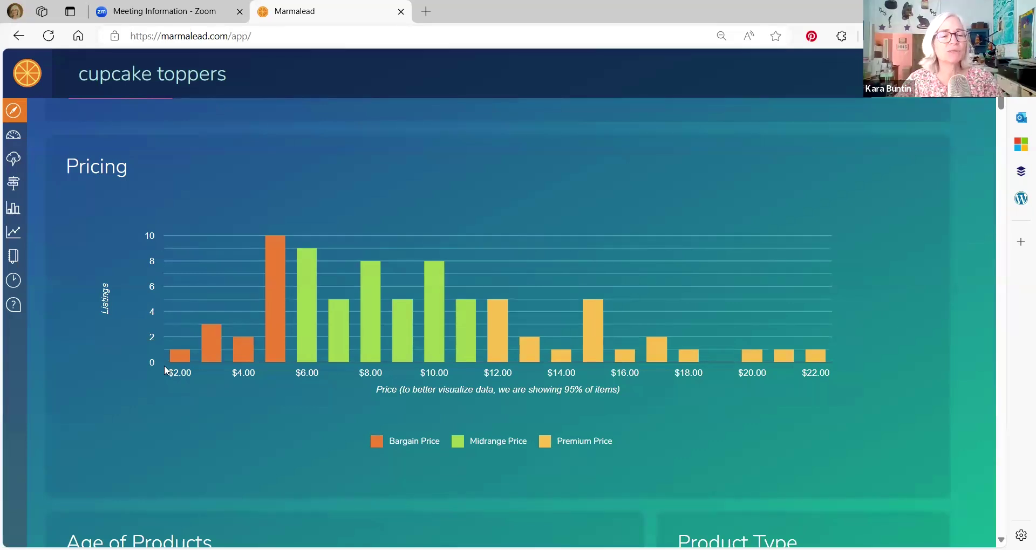
mouse_move(285, 353)
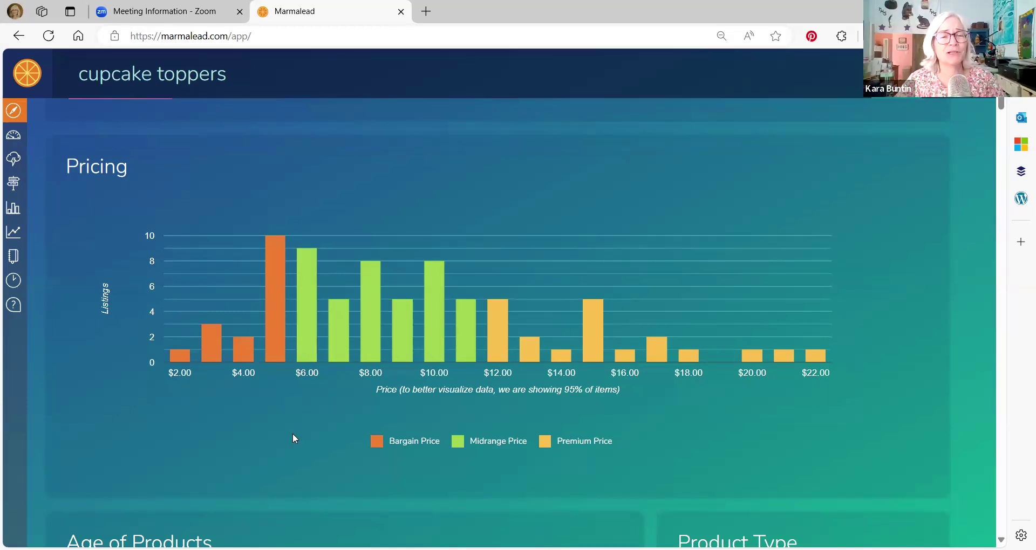
scroll(303, 381, "down", 4)
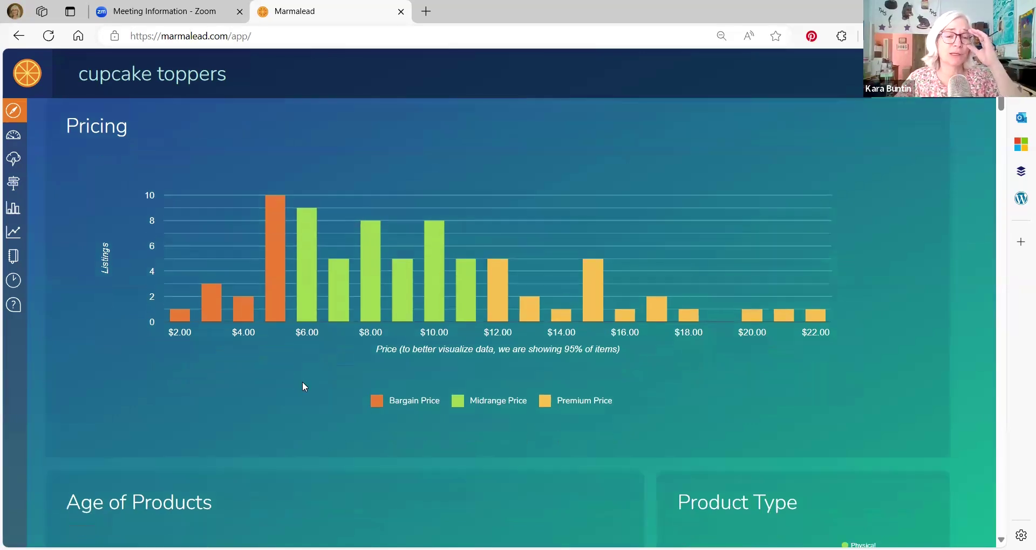
scroll(303, 380, "down", 2)
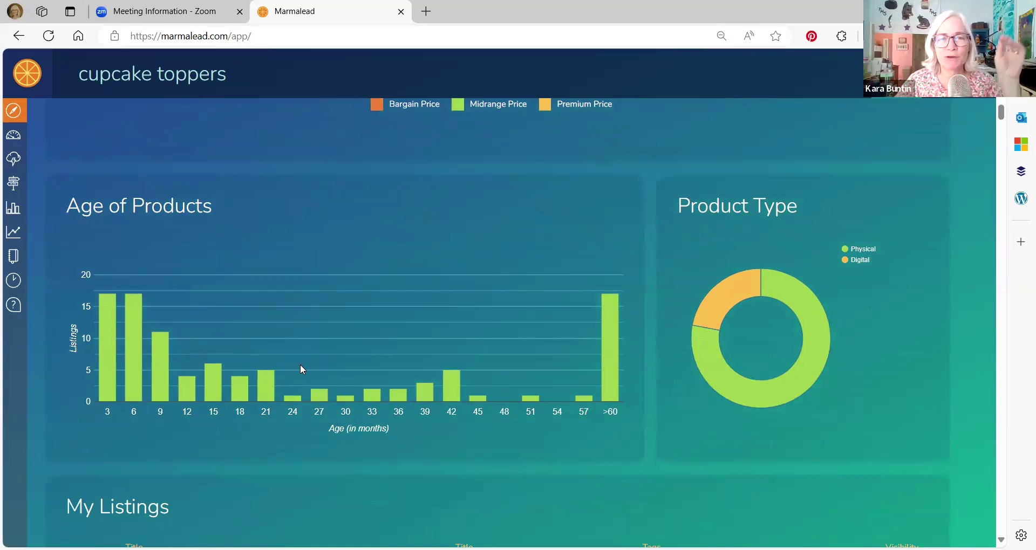
scroll(302, 369, "up", 5)
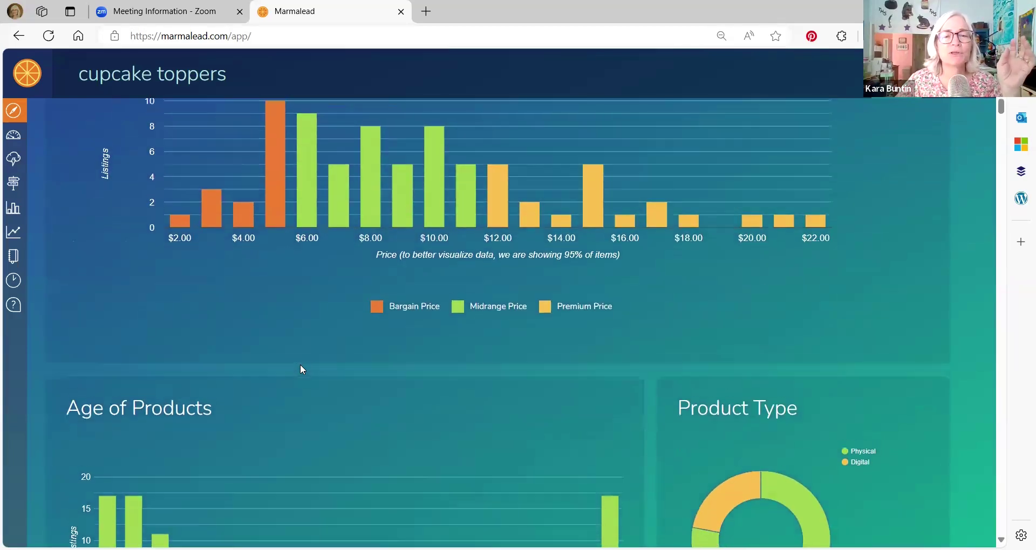
- Read the Age of Products chart from newest to oldest listings and check the physical share in the Product Type chart
scroll(257, 397, "down", 6)
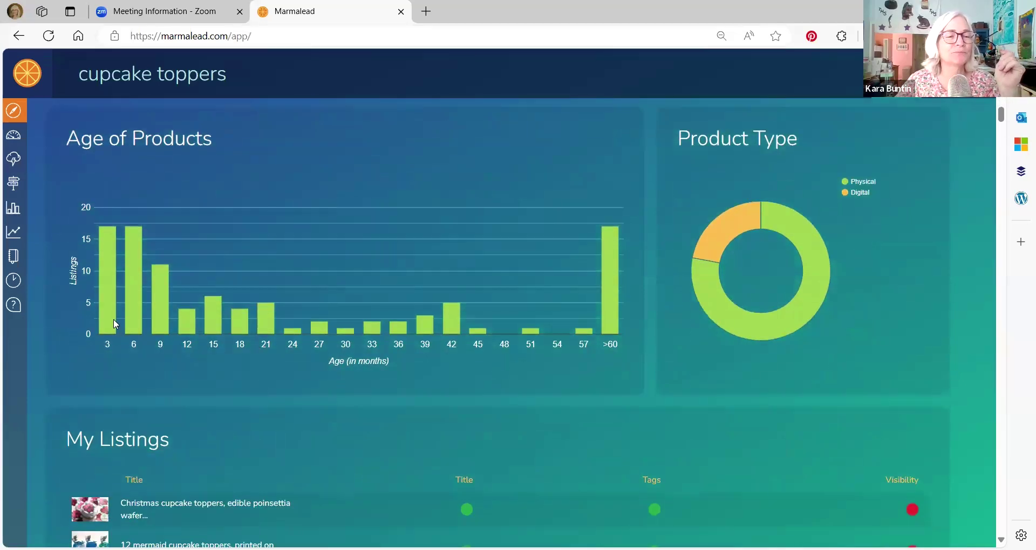
mouse_move(613, 335)
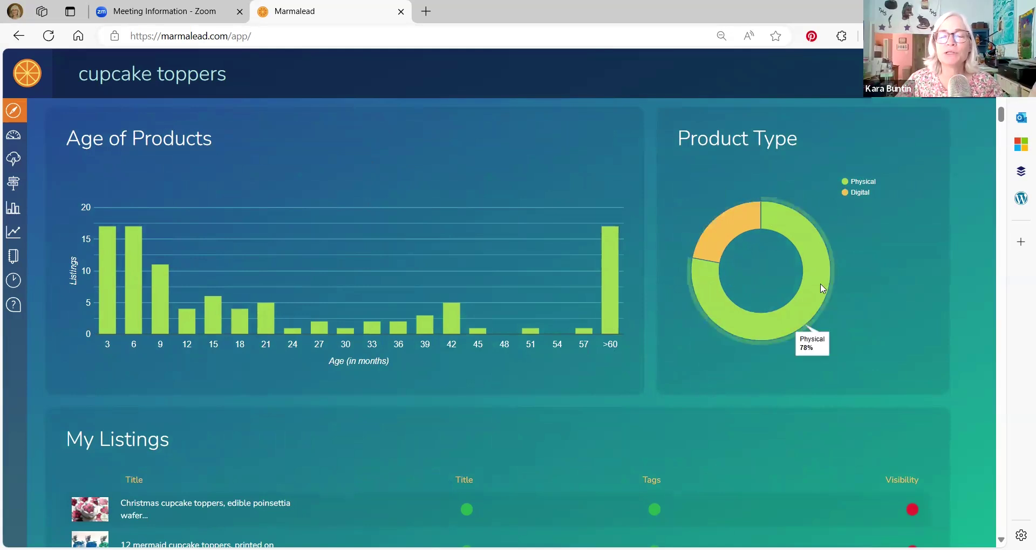
scroll(555, 359, "down", 1)
- Review the My Listings table for "cupcake toppers", reading the explanations of its title and tags ratings and checking the visibility column
scroll(553, 353, "down", 3)
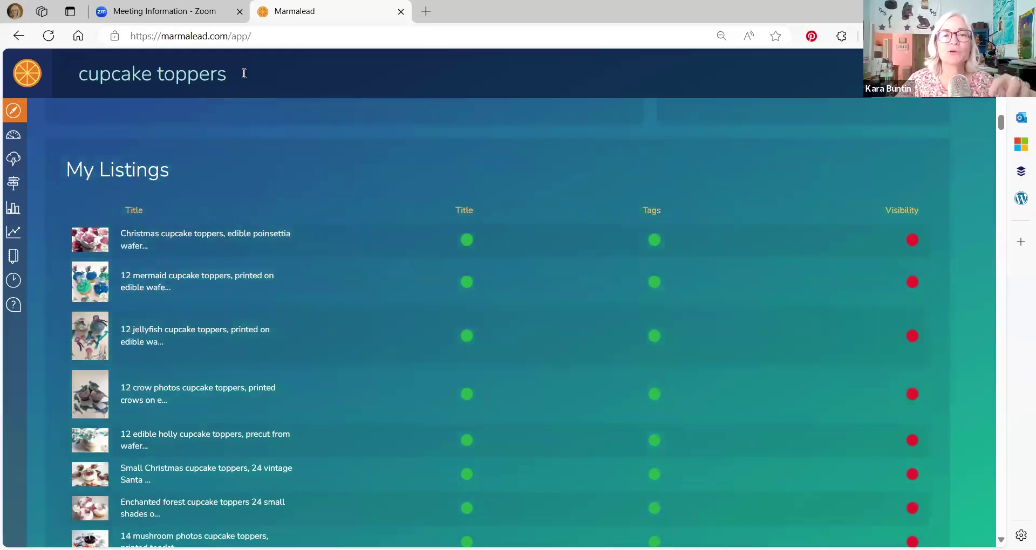
scroll(291, 213, "down", 2)
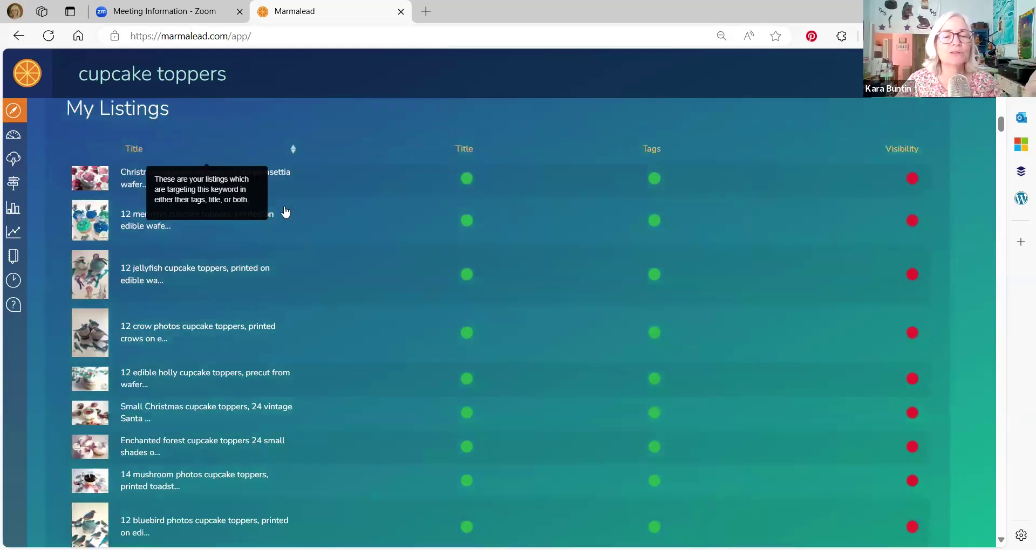
scroll(302, 221, "down", 4)
scroll(302, 218, "up", 8)
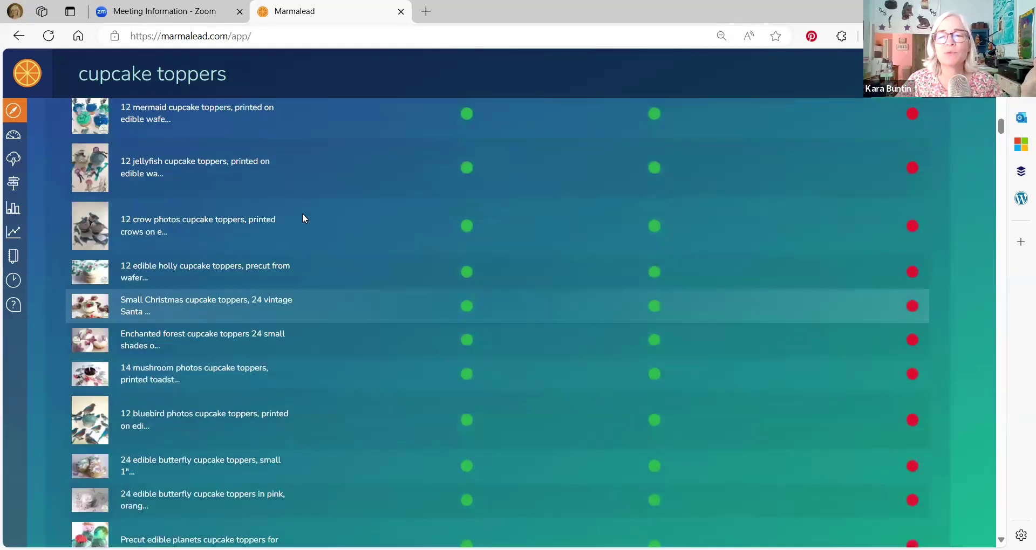
scroll(302, 216, "down", 1)
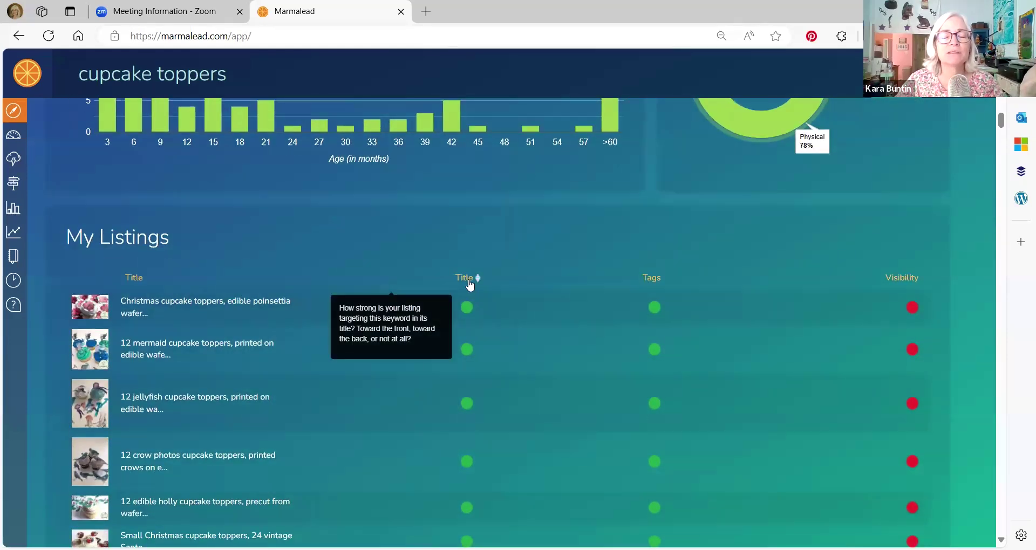
mouse_move(477, 283)
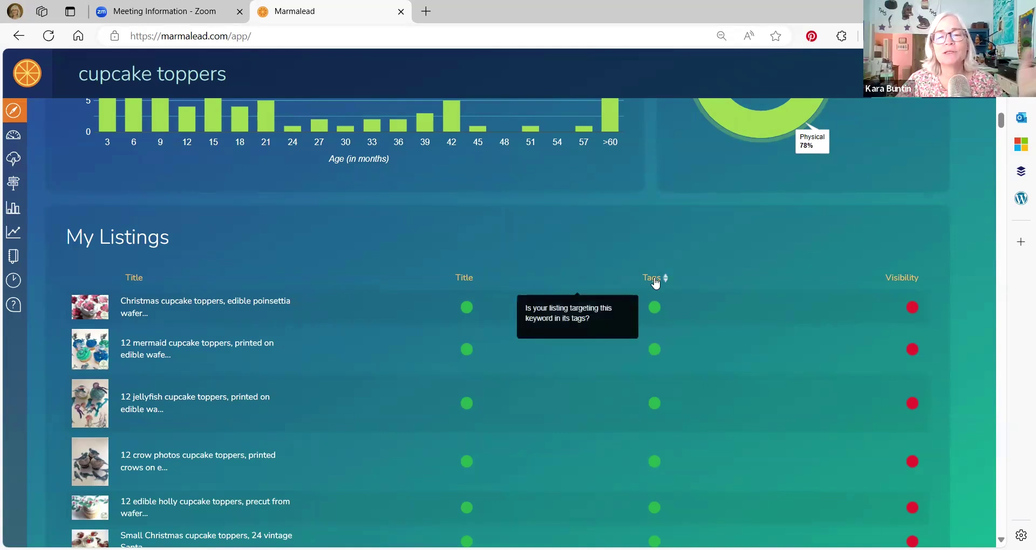
mouse_move(166, 262)
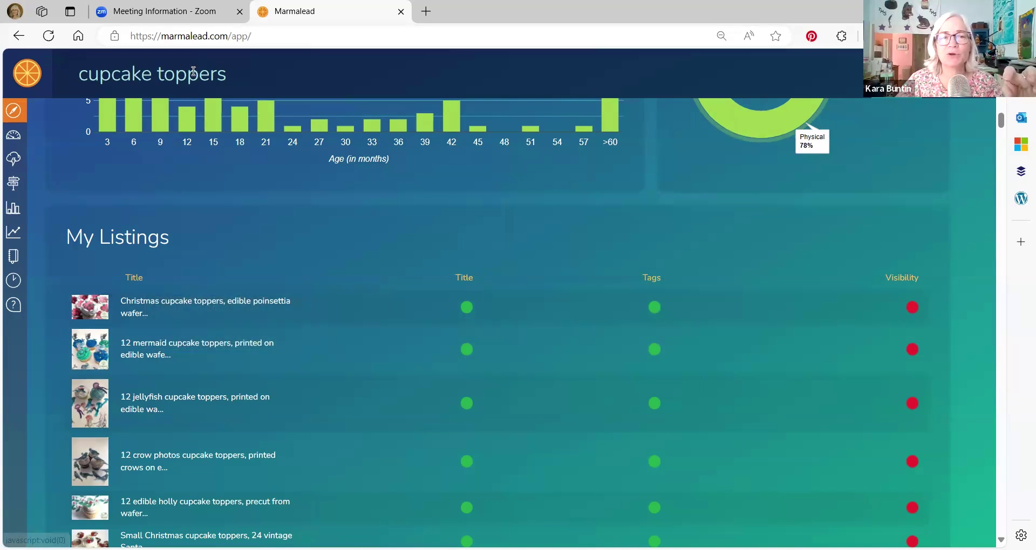
left_click_drag(228, 73, 73, 75)
mouse_move(465, 312)
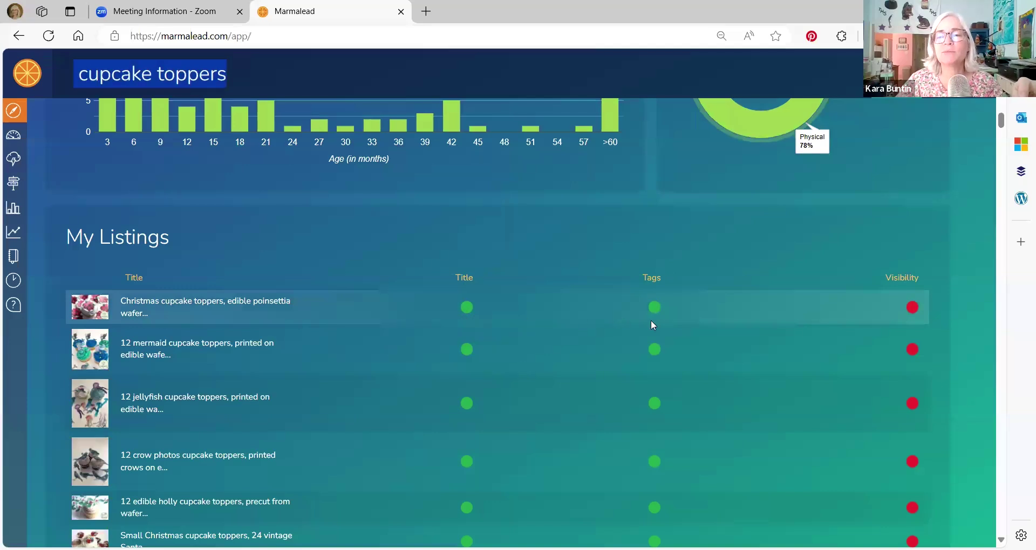
mouse_move(913, 281)
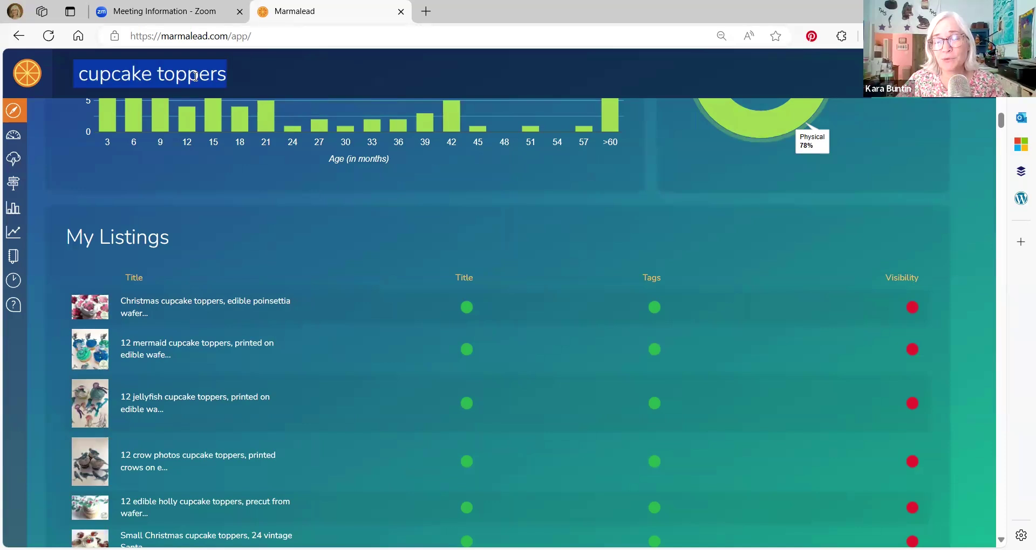
- Search for "fern cupcake toppers" and compare the keyword with the title and tags ratings of the fern listing in My Listings
left_click(79, 83)
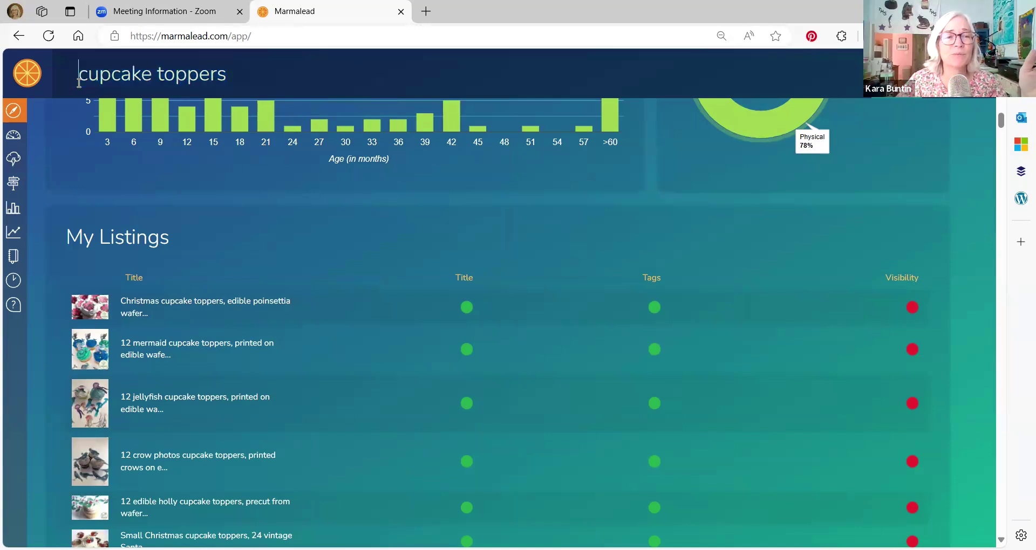
type("fern")
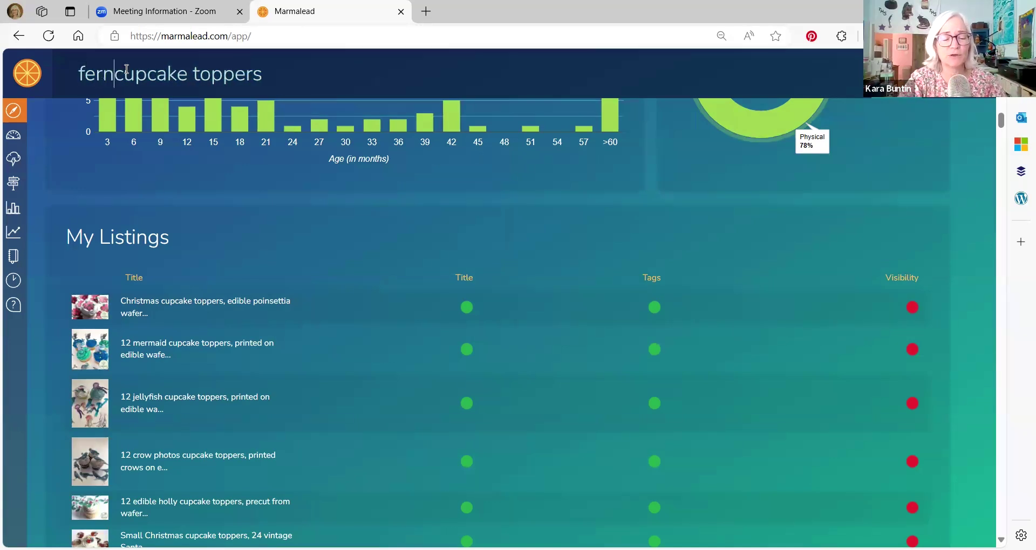
key("Return")
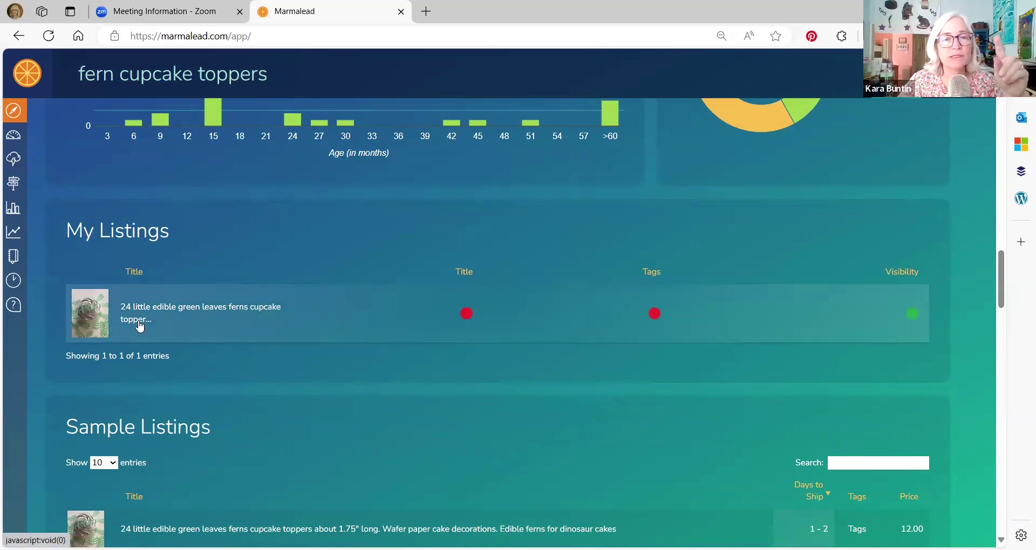
mouse_move(465, 318)
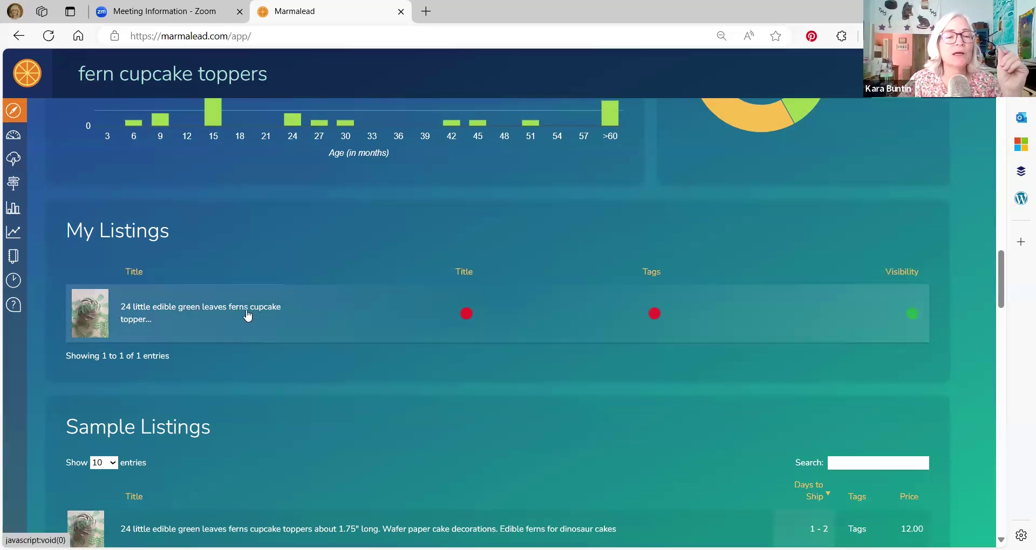
left_click_drag(260, 74, 59, 76)
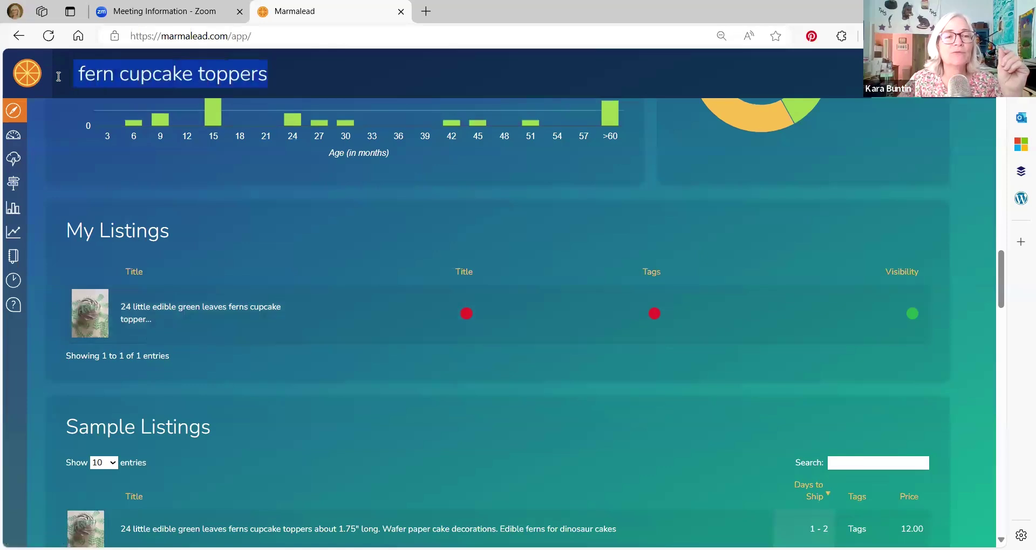
- Open the fern listing's SEO grade page, check "ferns cupcake toppers" in its title, and return to review its My Listings ratings
left_click(247, 309)
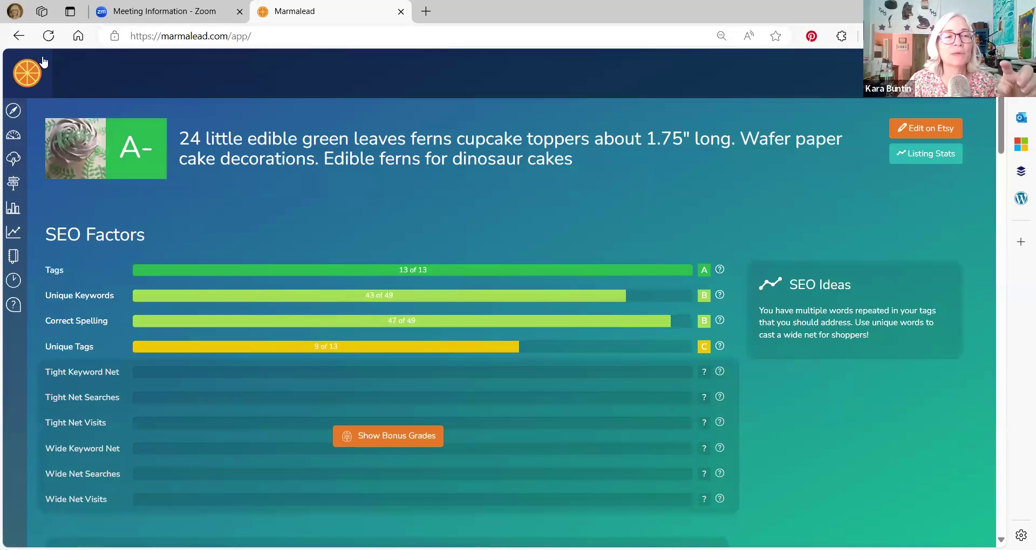
left_click_drag(412, 138, 597, 127)
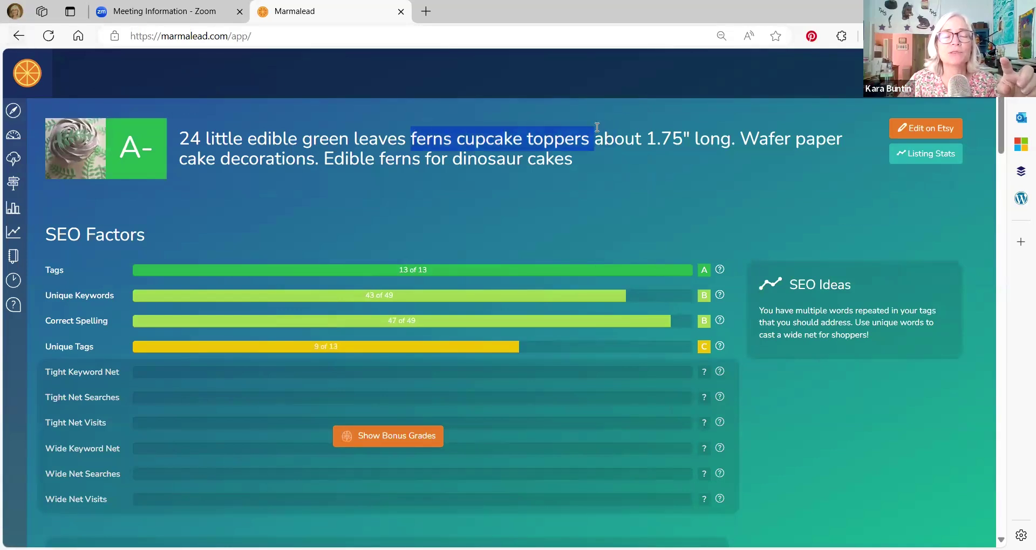
left_click(18, 36)
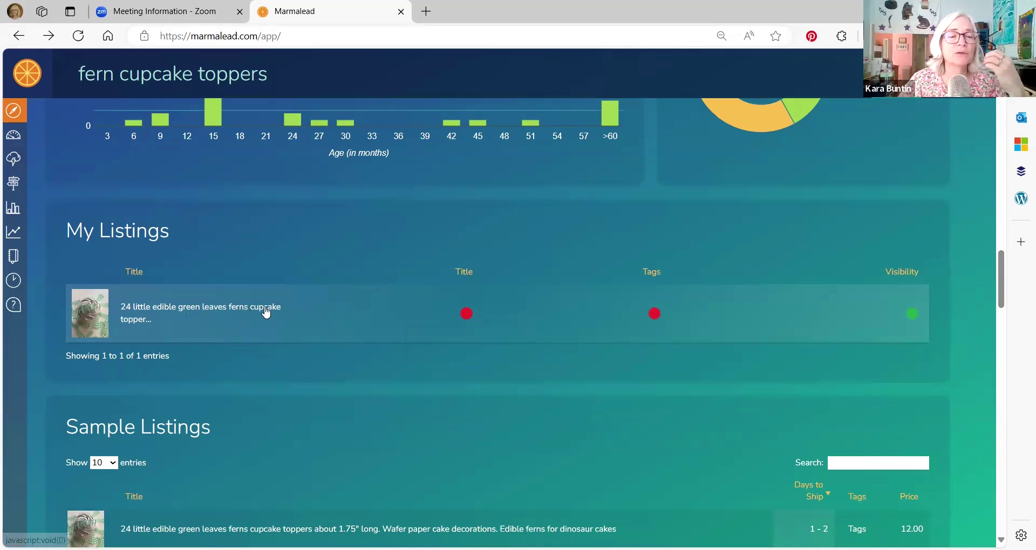
mouse_move(473, 271)
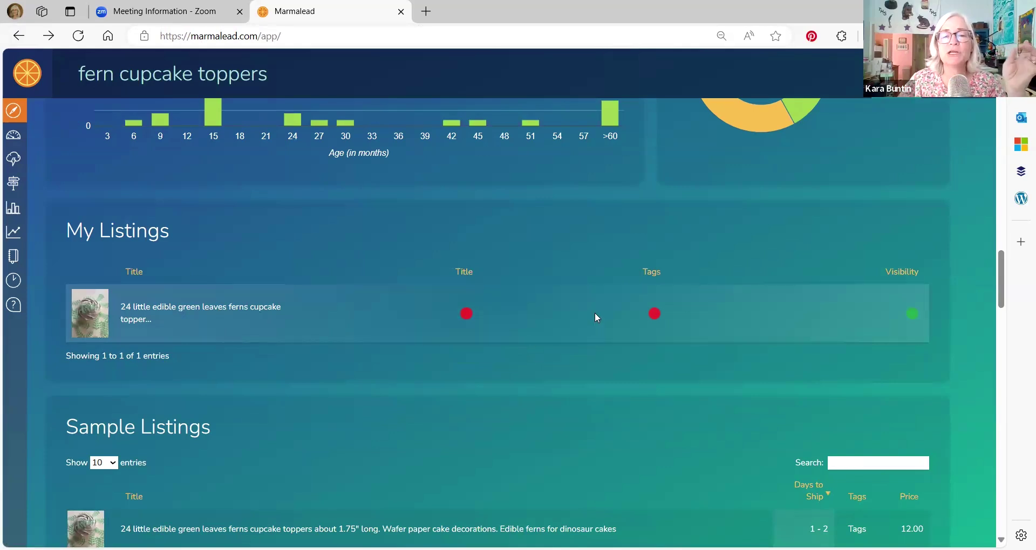
mouse_move(653, 276)
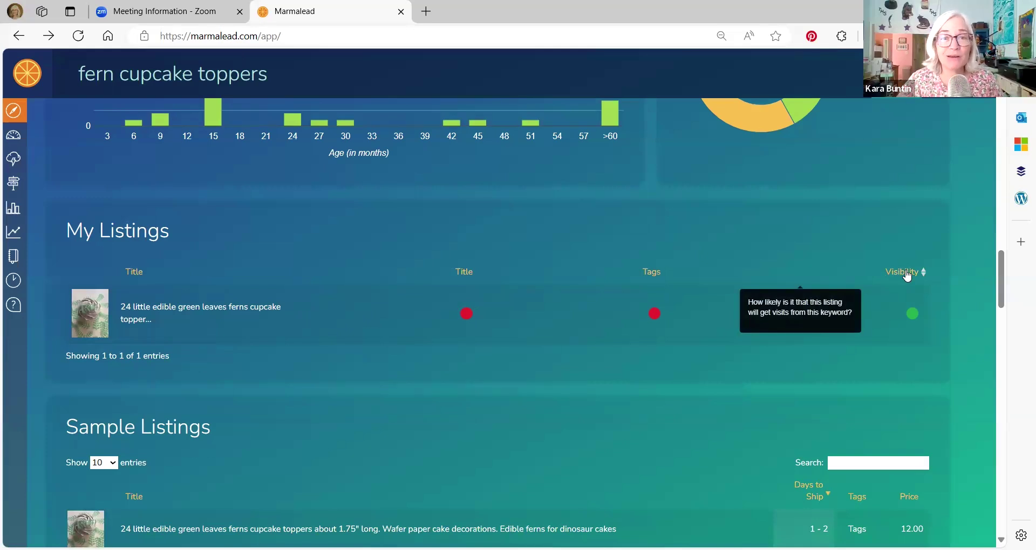
- Review the pricing, Engagement Over Time chart and tagged photos for "fern cupcake toppers"
left_click_drag(270, 71, 78, 60)
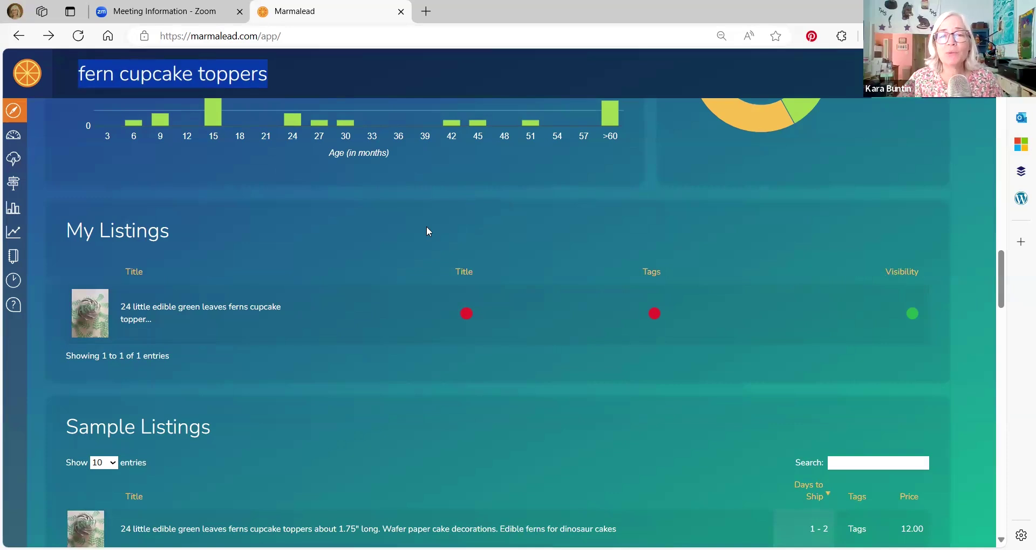
scroll(427, 226, "up", 8)
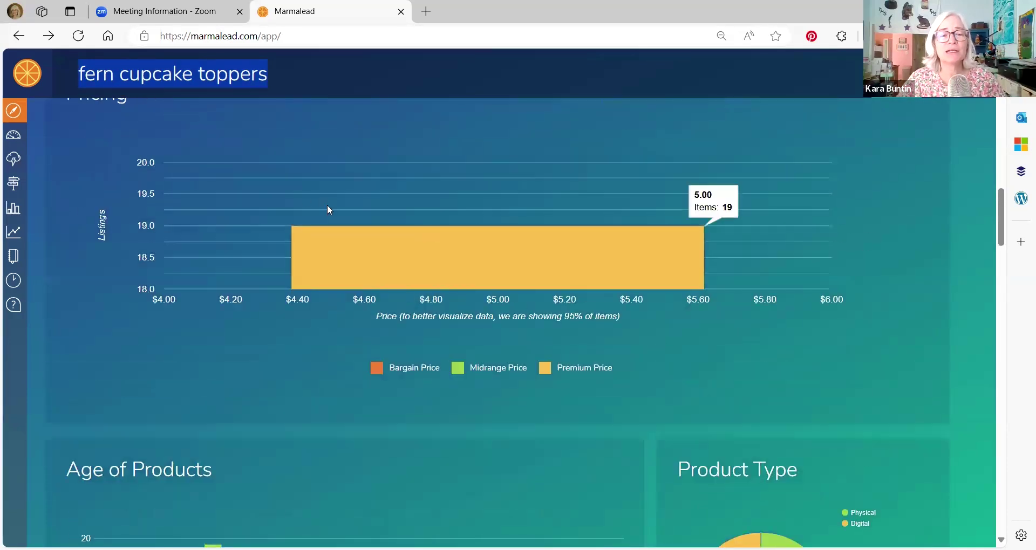
scroll(462, 282, "up", 5)
scroll(462, 281, "up", 10)
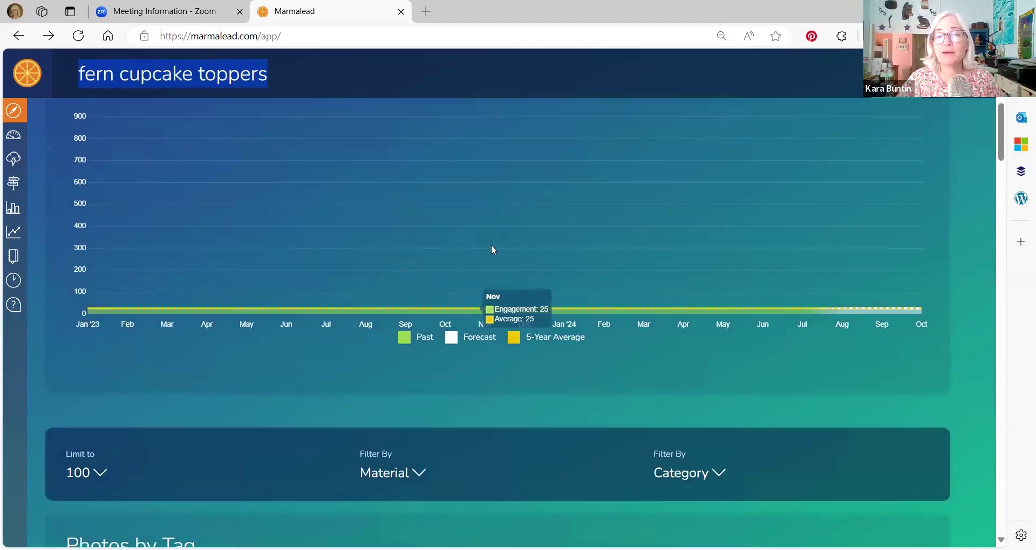
scroll(491, 246, "down", 5)
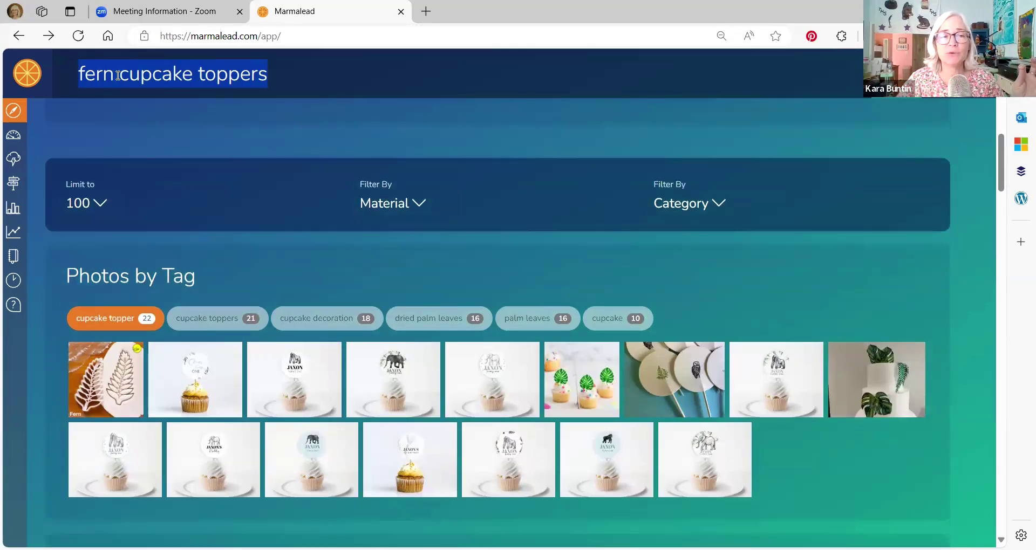
- Remove "fern" from the keyword and search for "cupcake toppers" again
left_click(113, 81)
left_click_drag(114, 78, 65, 74)
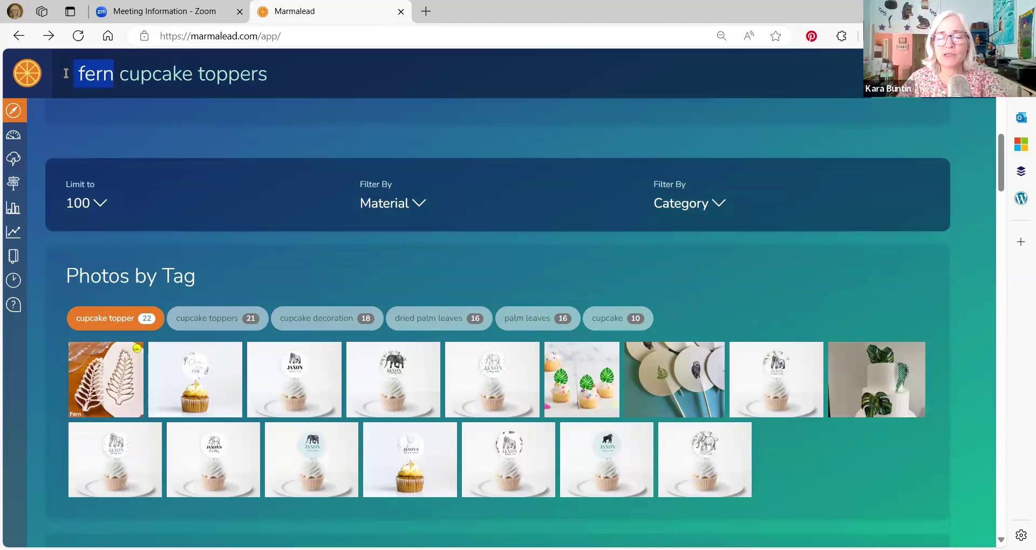
key("BackSpace")
key("Return")
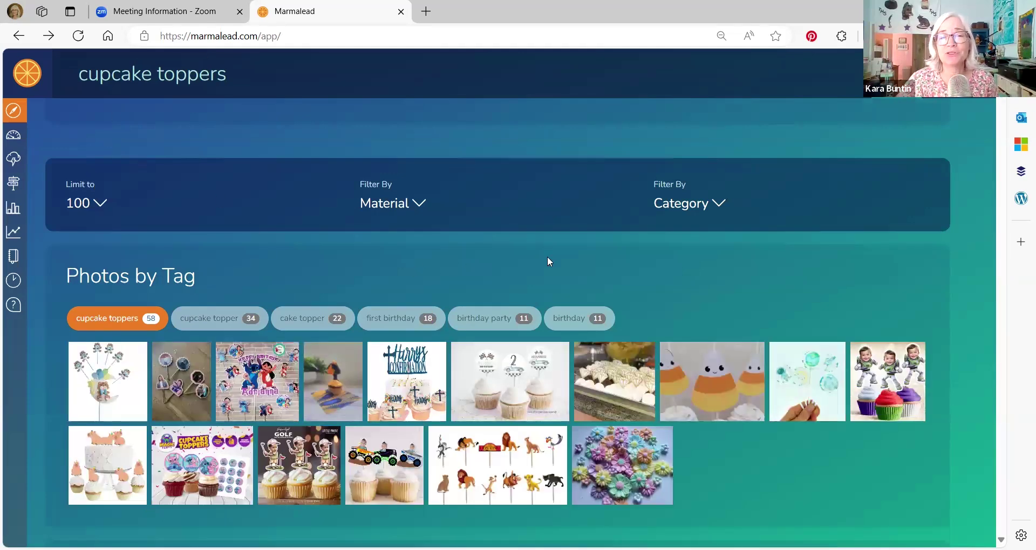
- Look through the whole My Listings table for "cupcake toppers" down to its last entries, comparing the title, tags and visibility ratings
scroll(547, 257, "down", 10)
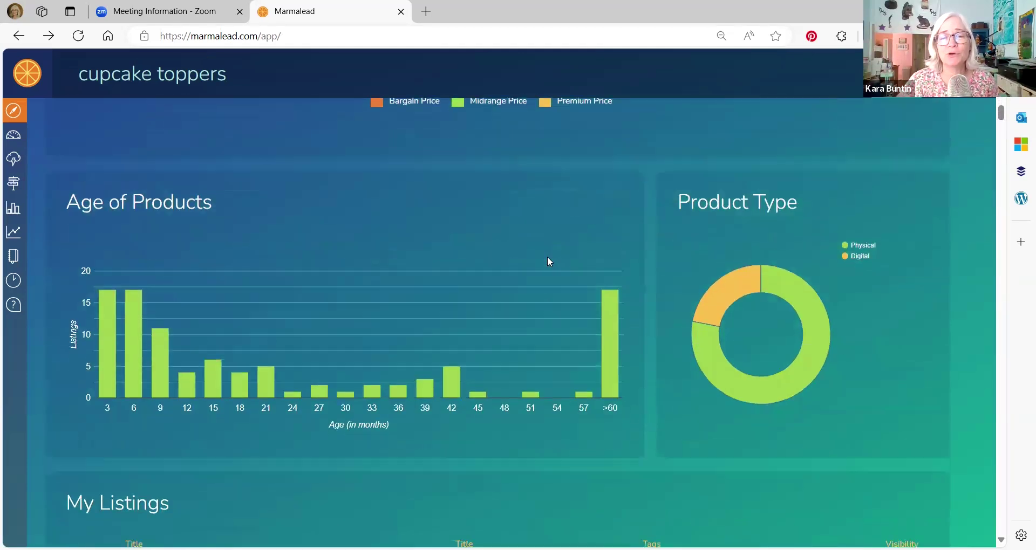
scroll(547, 256, "down", 9)
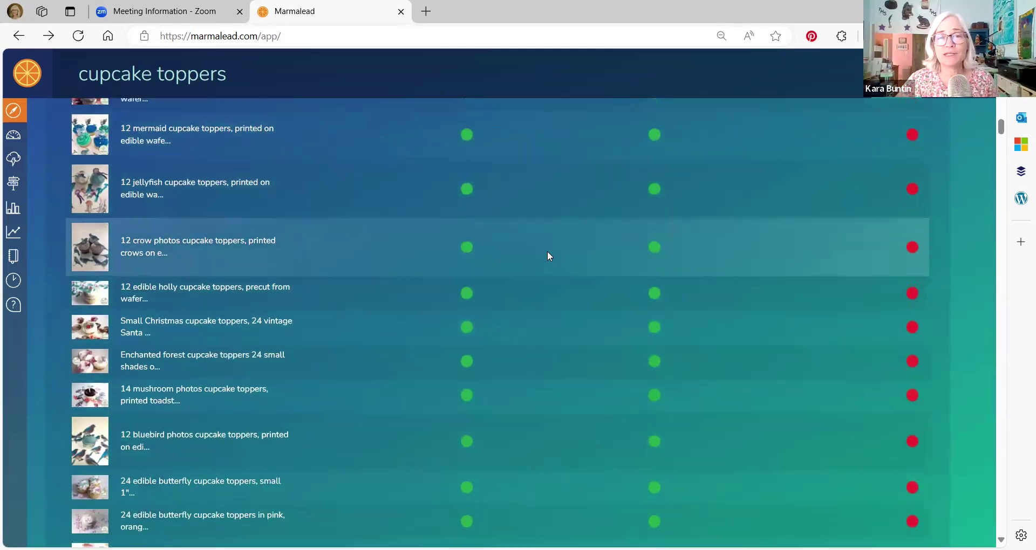
scroll(547, 252, "down", 10)
scroll(547, 252, "down", 10)
scroll(549, 256, "down", 10)
scroll(549, 257, "down", 10)
scroll(549, 256, "down", 10)
scroll(550, 255, "down", 15)
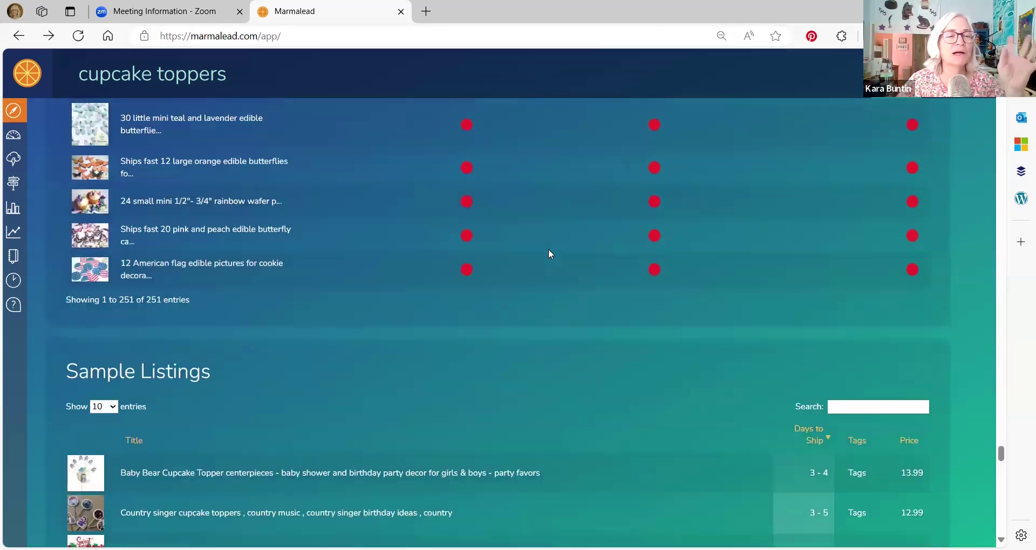
- Examine the titles, days to ship, tags and prices in the Sample Listings table
scroll(550, 254, "down", 4)
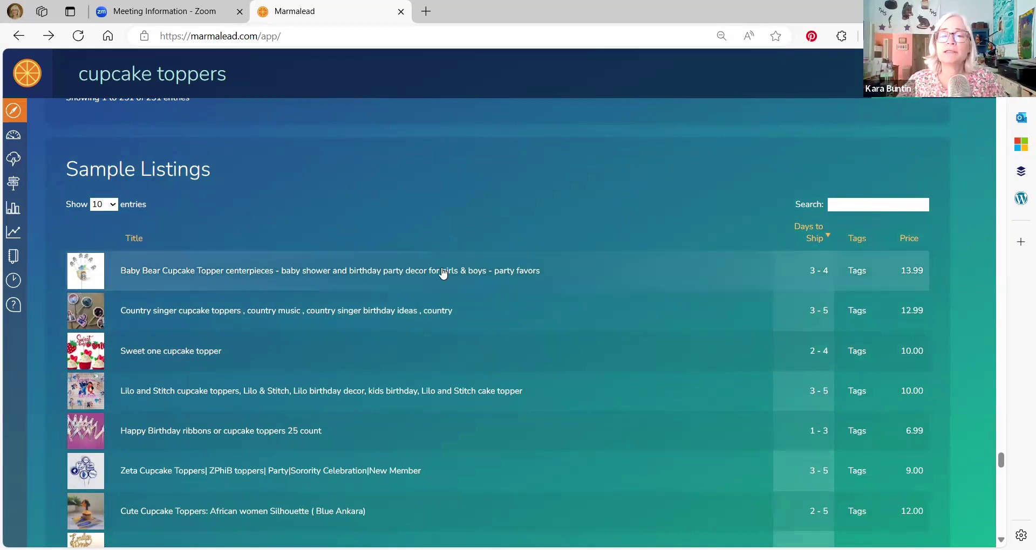
mouse_move(807, 245)
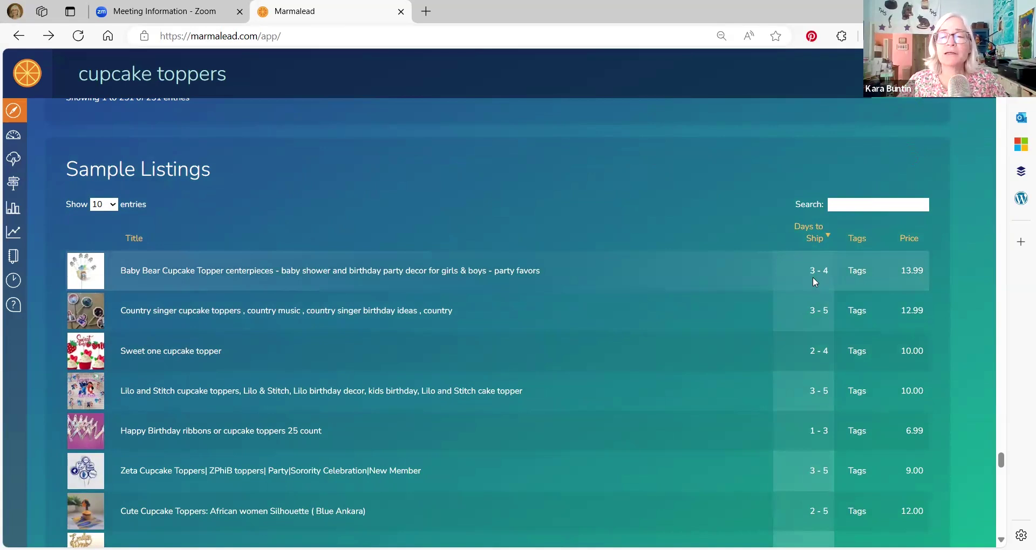
mouse_move(865, 277)
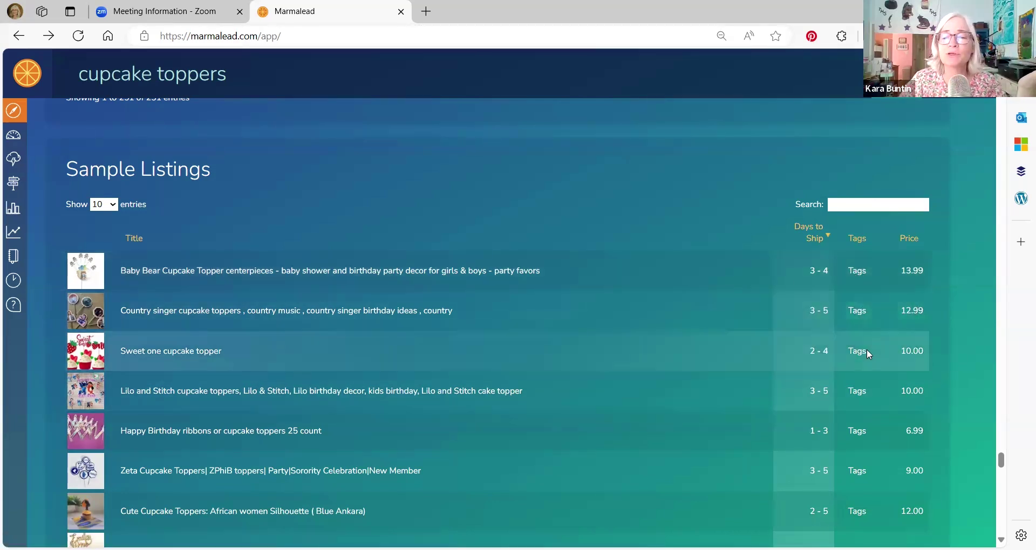
mouse_move(859, 355)
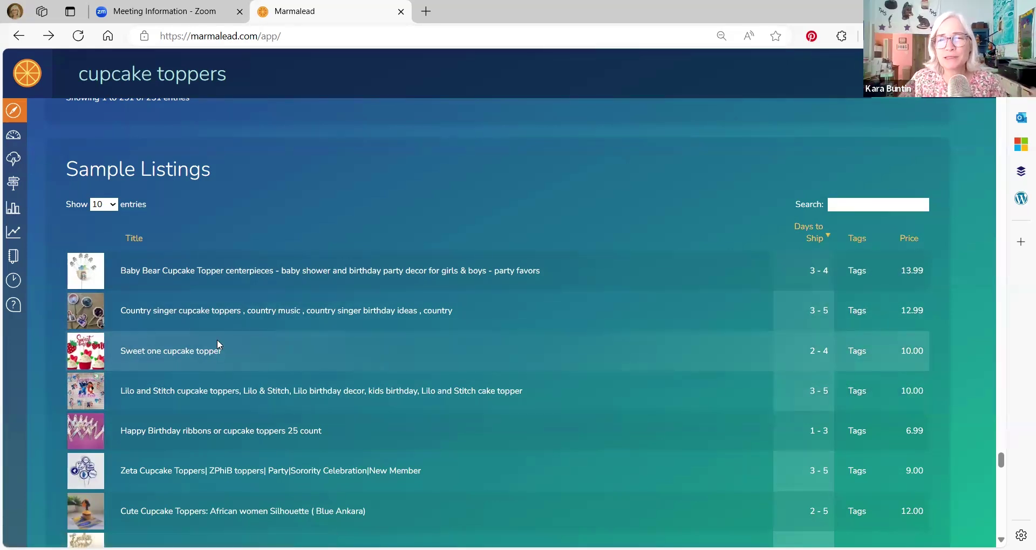
- Analyze the customer reviews with Customer Voice for "cupcake toppers" and read the reviews and the summary of what customers say
scroll(217, 341, "down", 5)
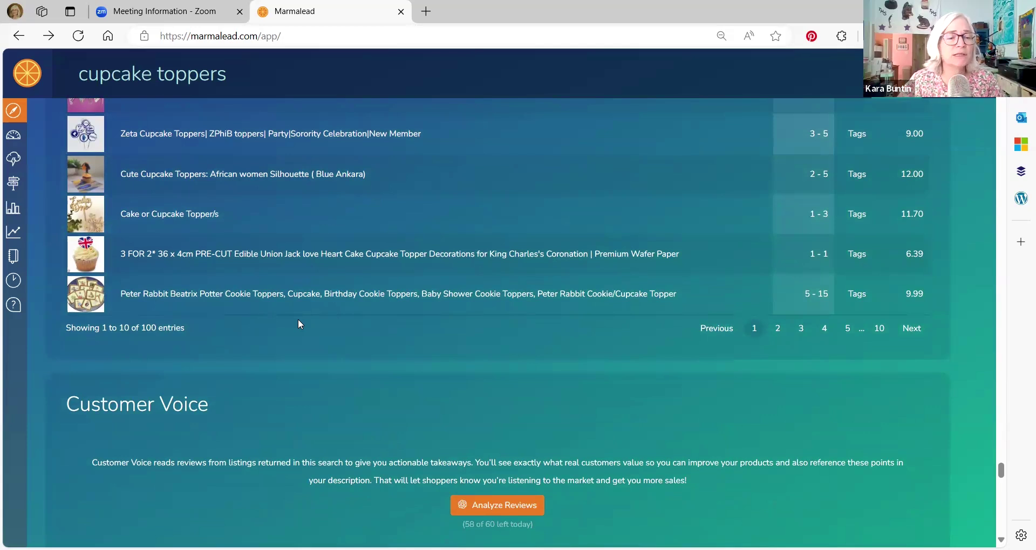
scroll(300, 324, "down", 3)
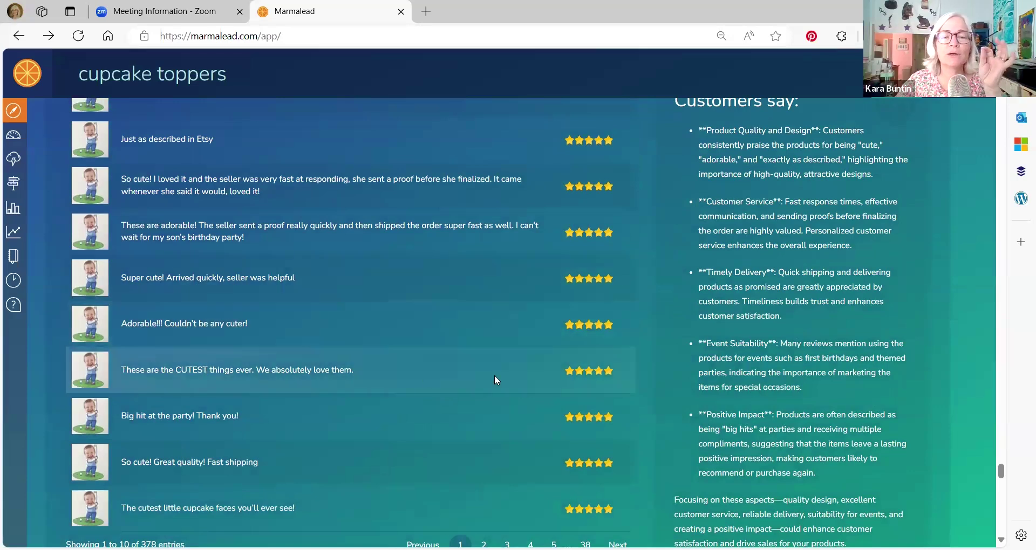
- Reread the "Customers say" summary and highlight its closing paragraph about the aspects to focus on
scroll(678, 325, "up", 3)
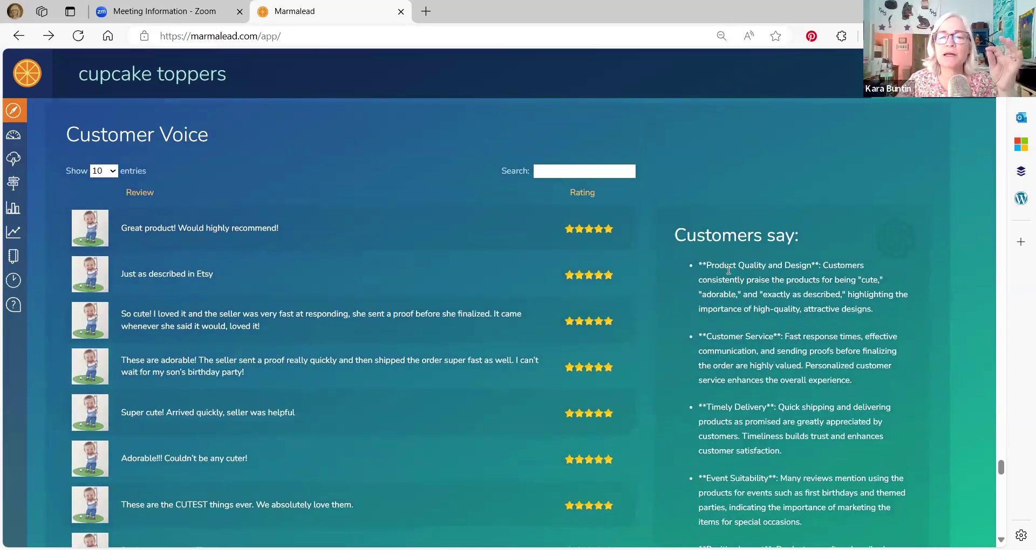
scroll(759, 375, "down", 5)
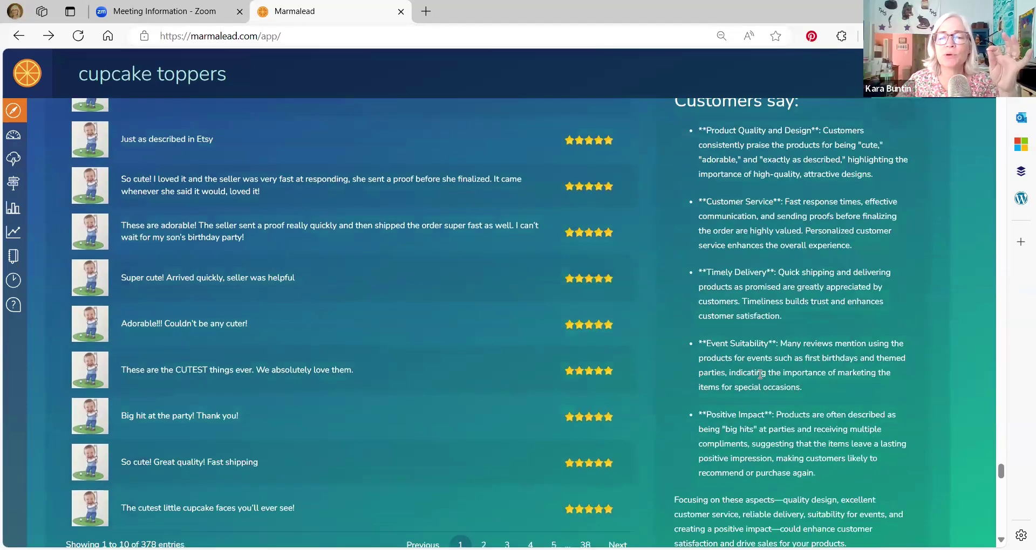
left_click_drag(702, 373, 854, 409)
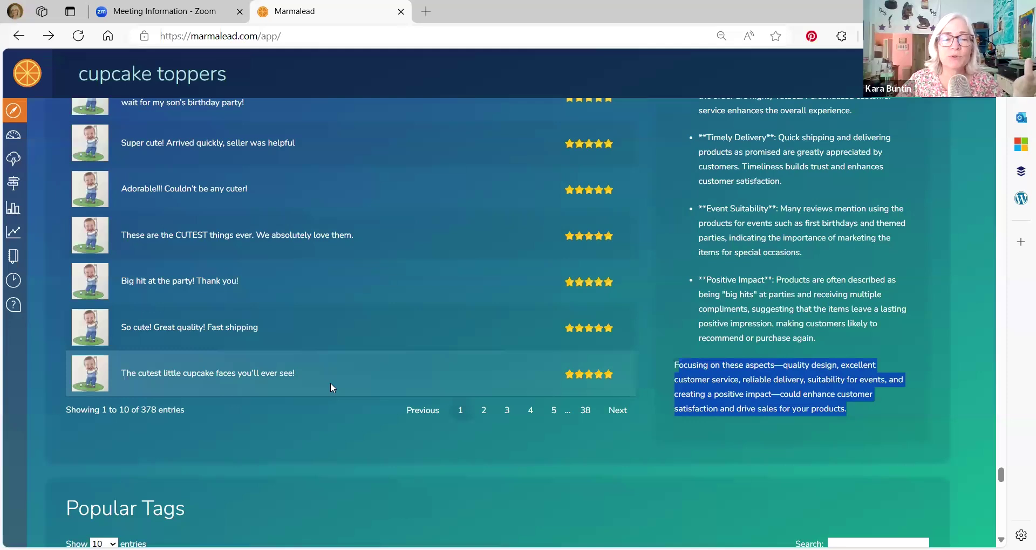
- Examine the Popular Tags table for "cupcake toppers", comparing each tag's count, days to ship and average price
scroll(336, 386, "down", 3)
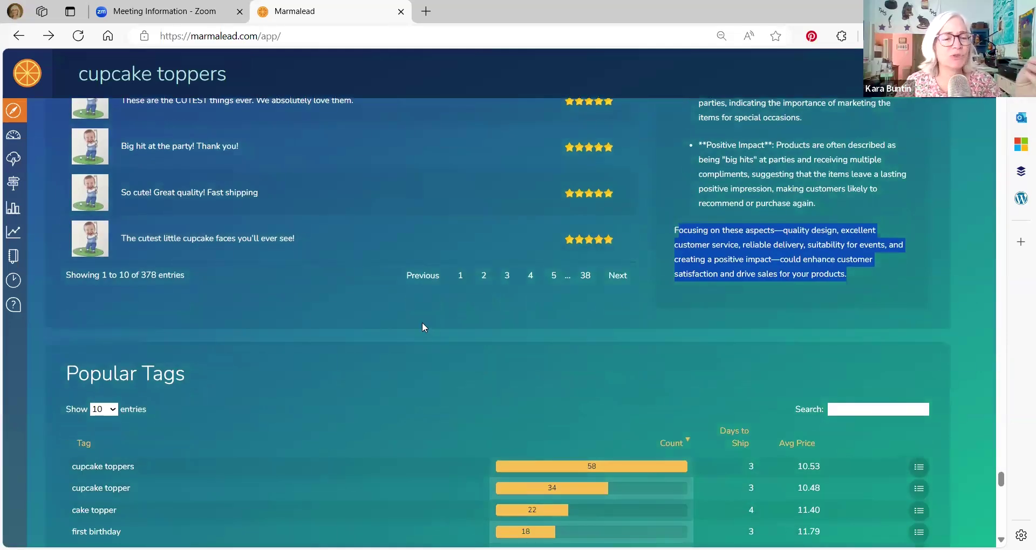
scroll(427, 326, "down", 4)
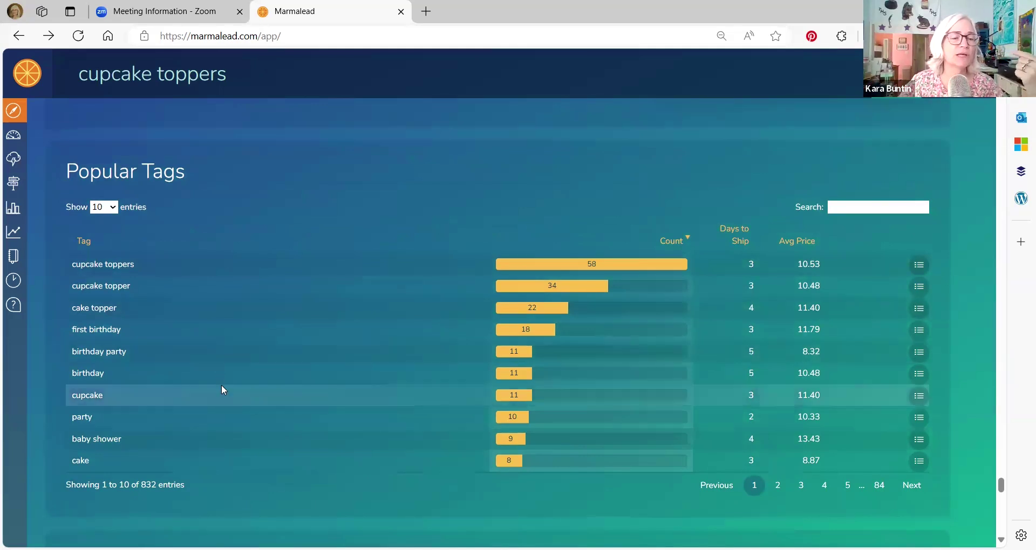
scroll(220, 381, "down", 3)
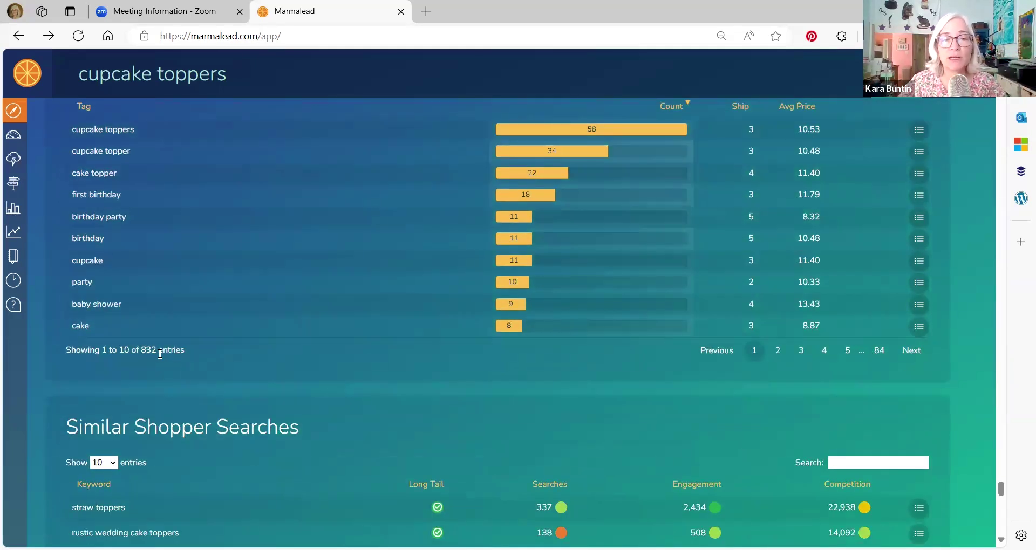
- Examine the Similar Shopper Searches table, comparing the searches, engagement and competition of the related keywords
scroll(159, 354, "down", 4)
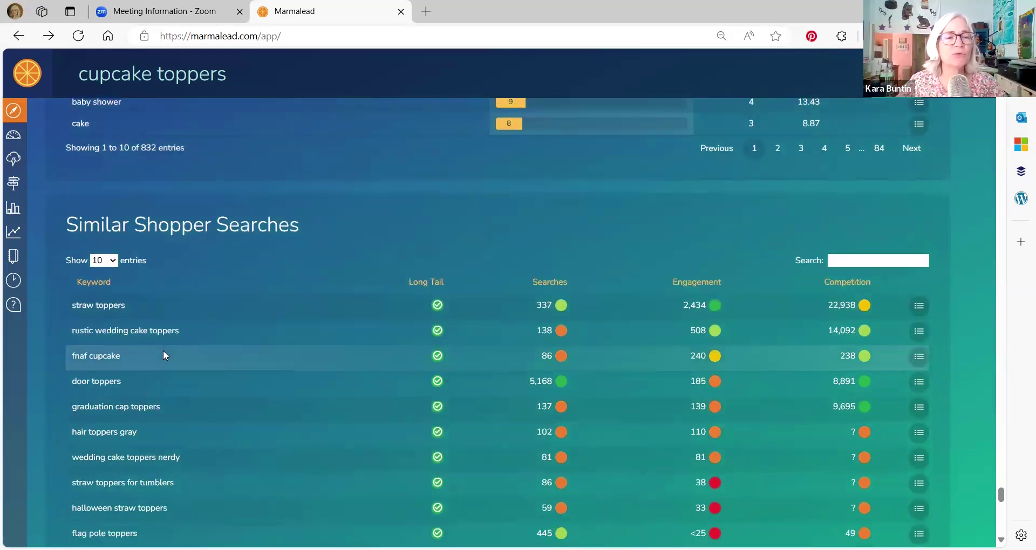
scroll(243, 226, "down", 1)
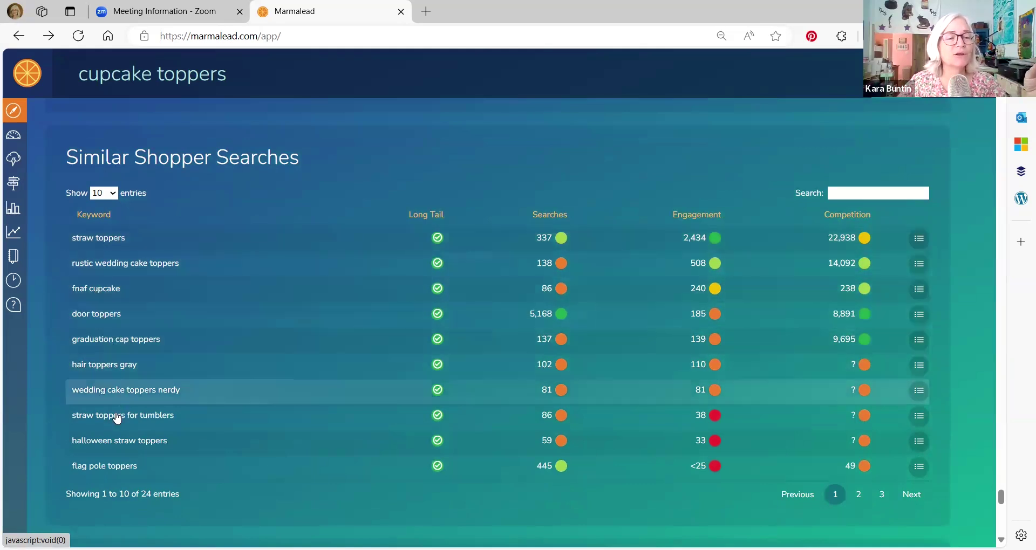
scroll(188, 403, "down", 2)
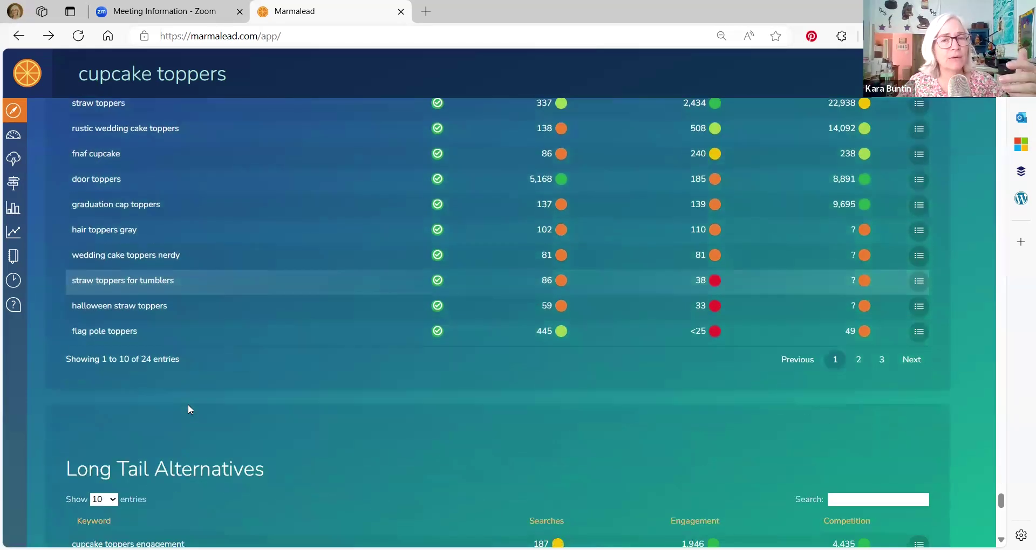
scroll(190, 404, "up", 1)
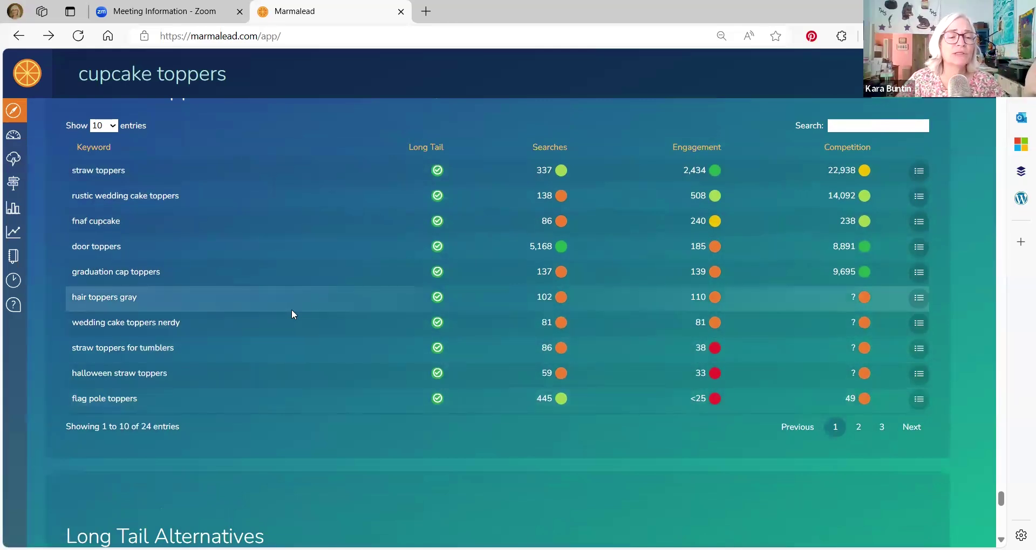
scroll(292, 313, "up", 1)
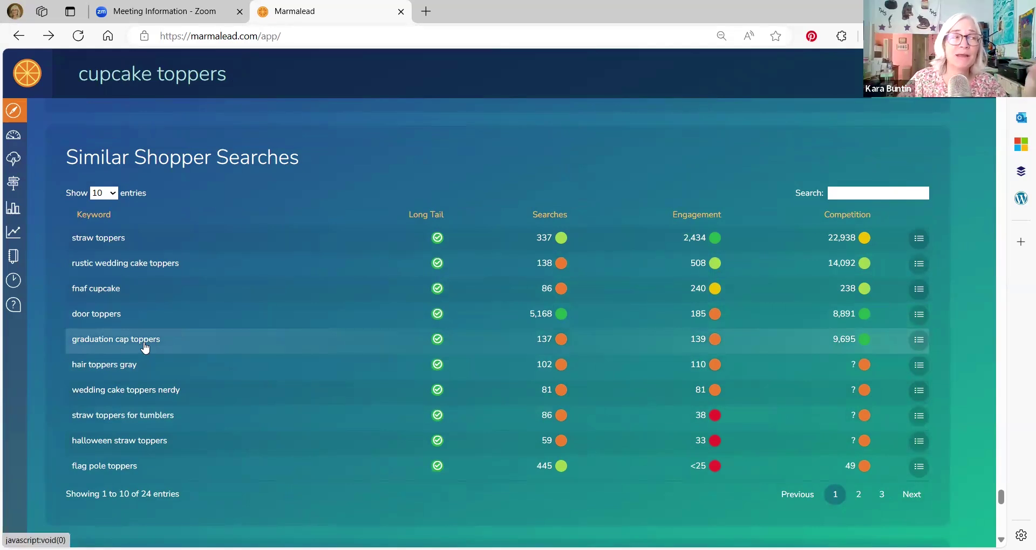
- Review the Long Tail Alternatives' searches, engagement and competition, and view the tag word cloud below them
scroll(151, 342, "down", 6)
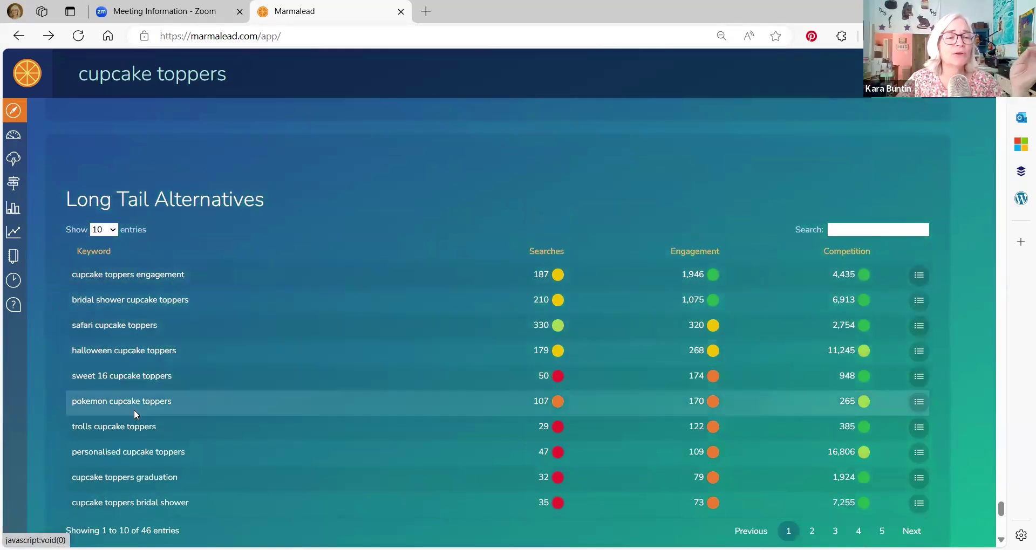
scroll(135, 414, "down", 2)
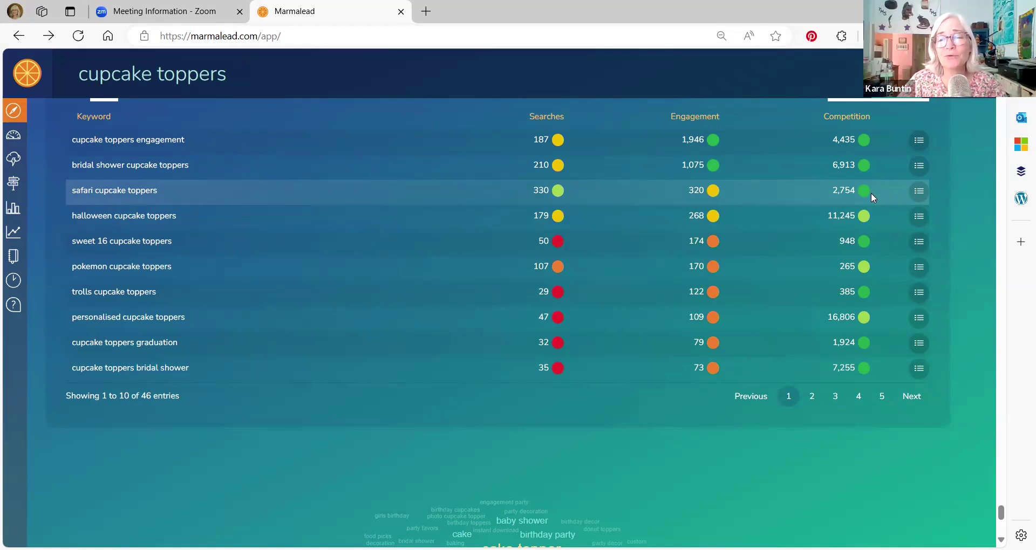
scroll(386, 358, "down", 5)
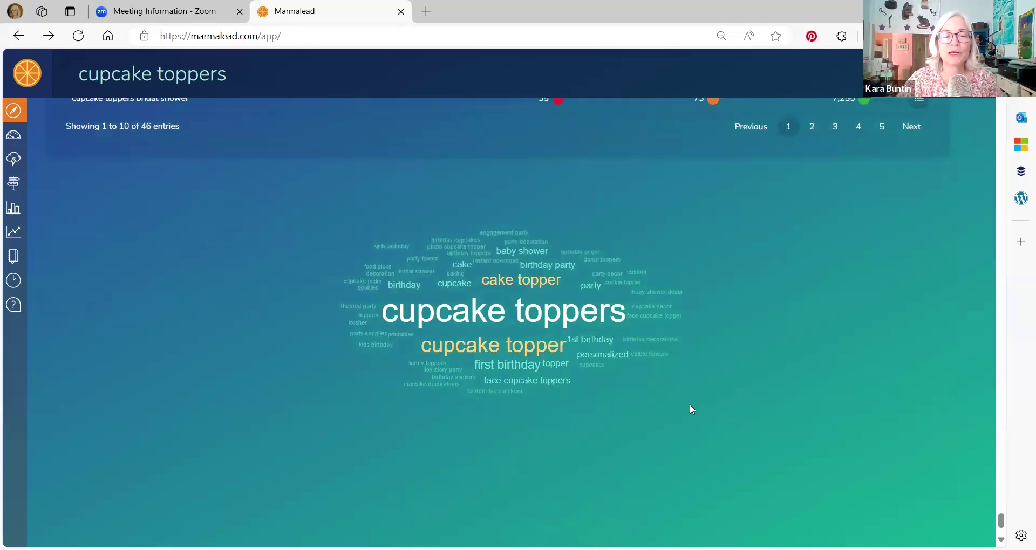
scroll(701, 402, "down", 2)
scroll(709, 378, "up", 2)
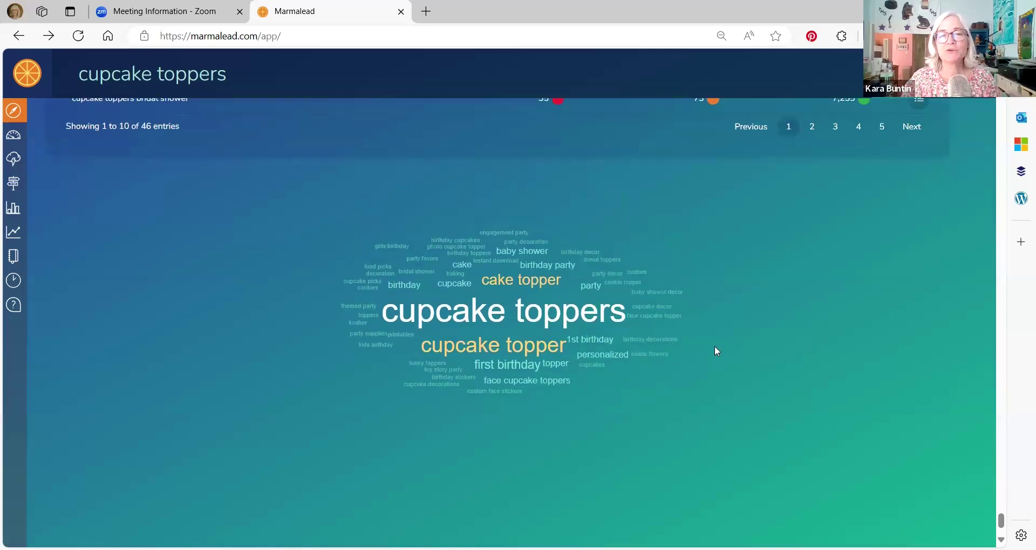